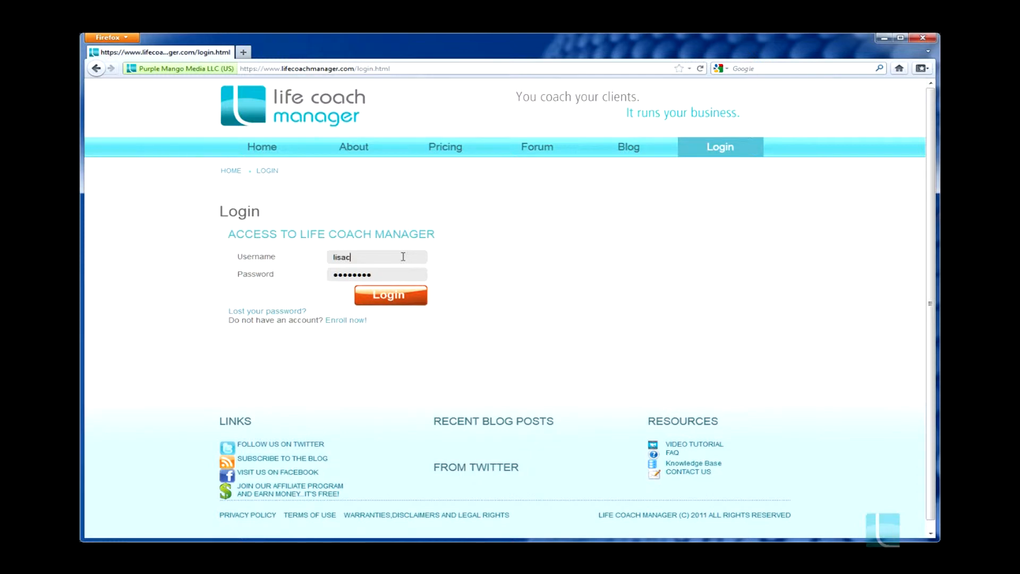
Log in to the coaching account and open the account settings
{"action": "left_click", "coordinate": [399, 297]}
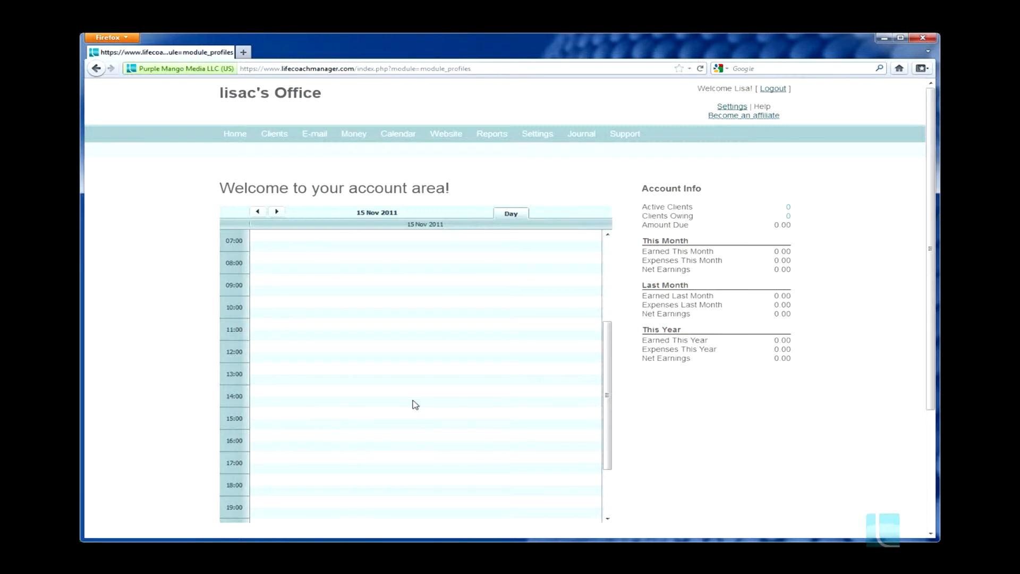
{"action": "left_click", "coordinate": [729, 110]}
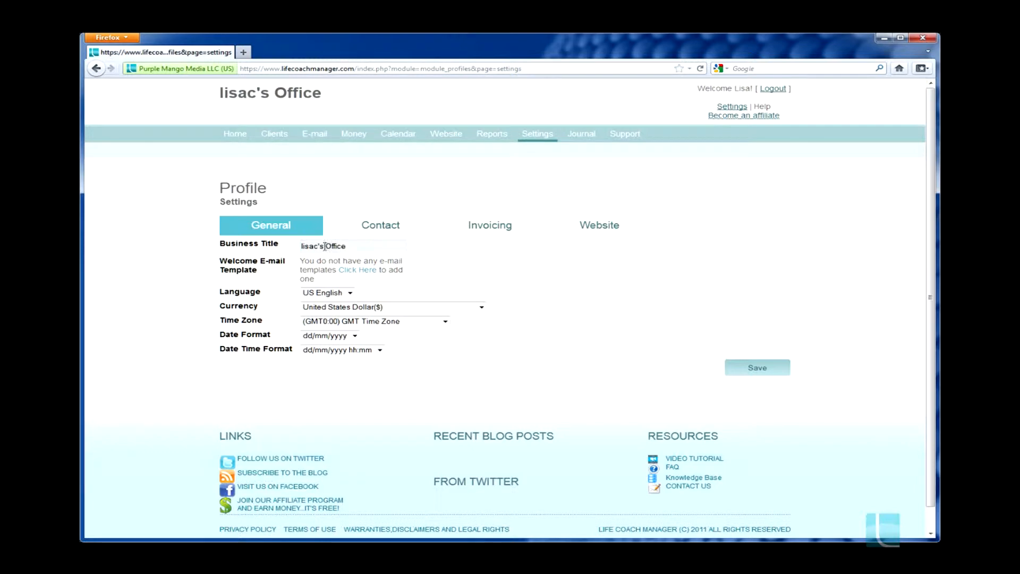
In the general settings, change the business title to use the owner's first name before Office
{"action": "left_click_drag", "start_coordinate": [325, 247], "coordinate": [300, 248]}
{"action": "type", "text": "Lisa's"}
Start a new mail template named "welcome client" with the description "welcome email sent when a new client registers"
{"action": "left_click", "coordinate": [367, 272]}
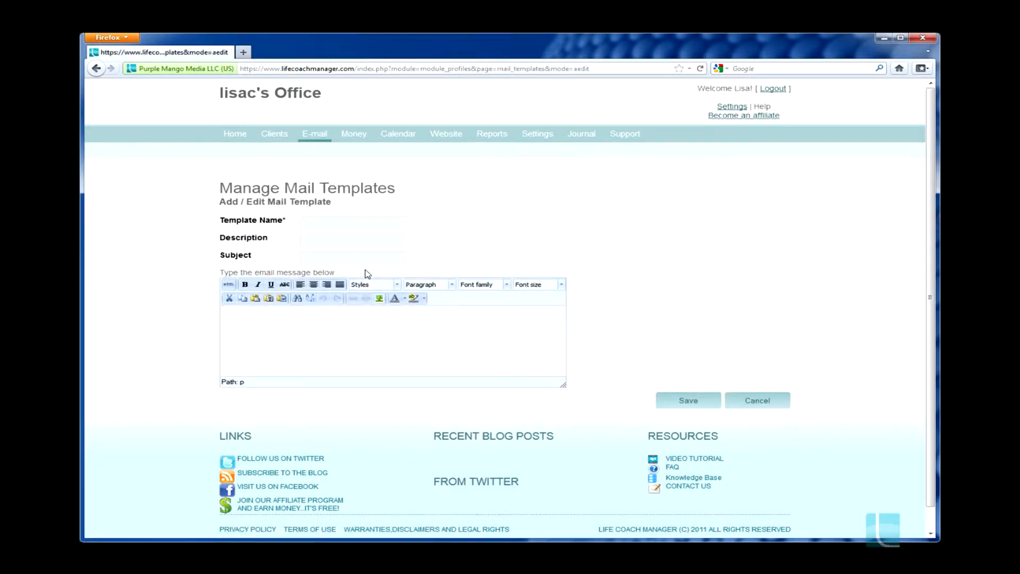
{"action": "left_click", "coordinate": [346, 219]}
{"action": "type", "text": "w"}
{"action": "key", "text": "Down"}
{"action": "key", "text": "Return"}
{"action": "left_click", "coordinate": [321, 240]}
{"action": "type", "text": "w"}
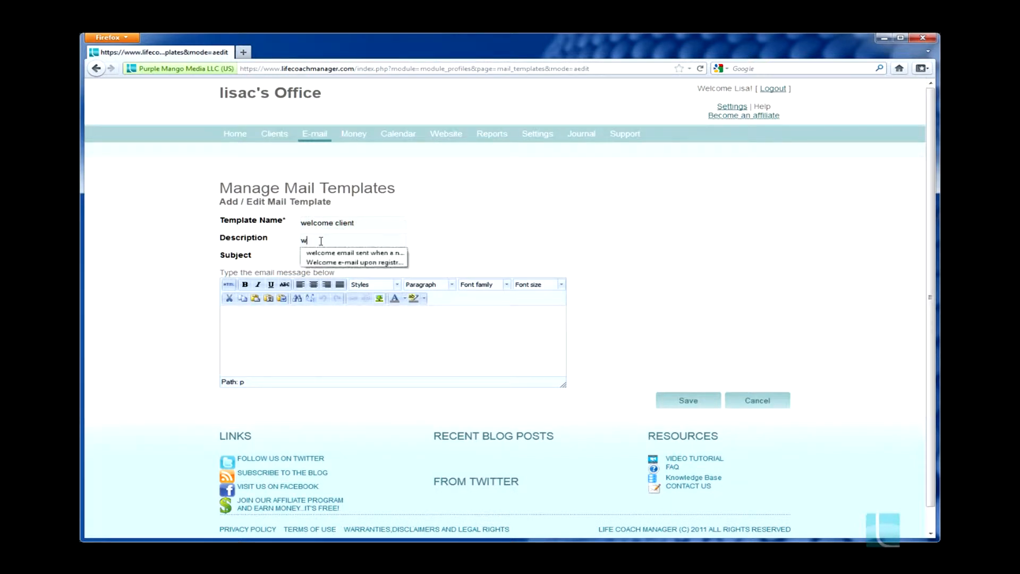
{"action": "key", "text": "Down"}
{"action": "key", "text": "Return"}
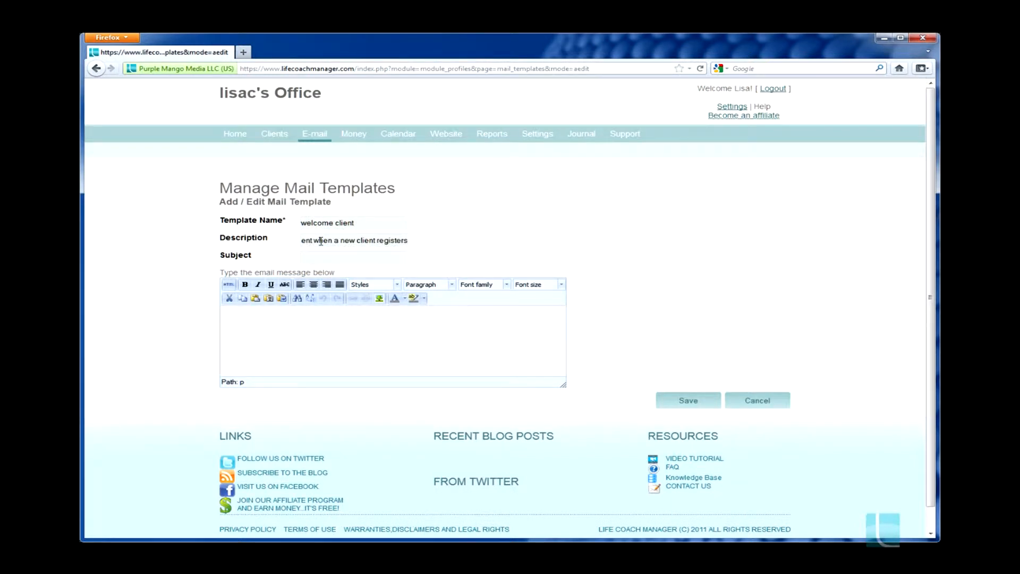
Set the mail template's subject to "Welcome {client_firstname},"
{"action": "left_click", "coordinate": [319, 254]}
{"action": "type", "text": "w"}
{"action": "key", "text": "Down"}
{"action": "key", "text": "Down"}
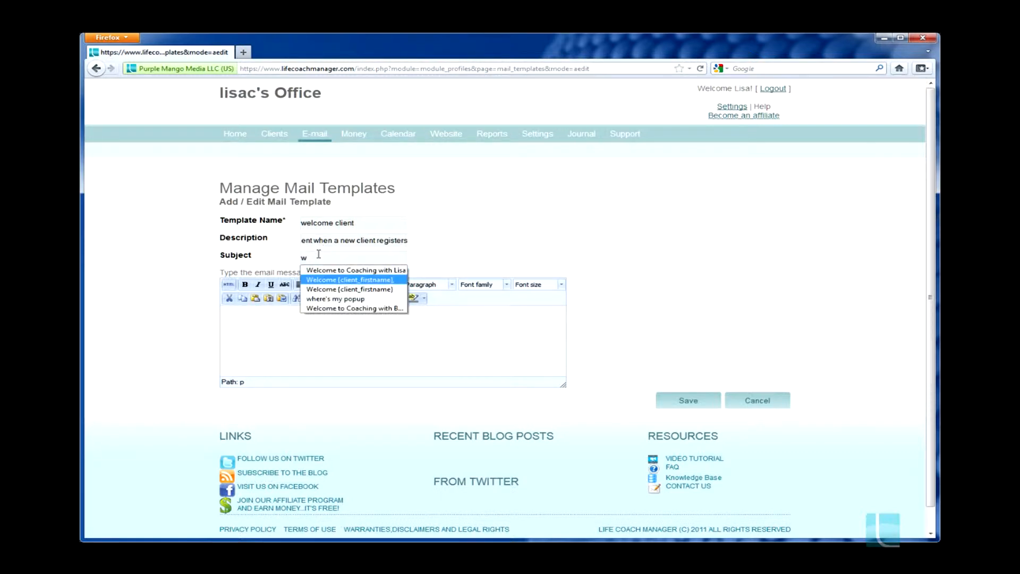
{"action": "key", "text": "Return"}
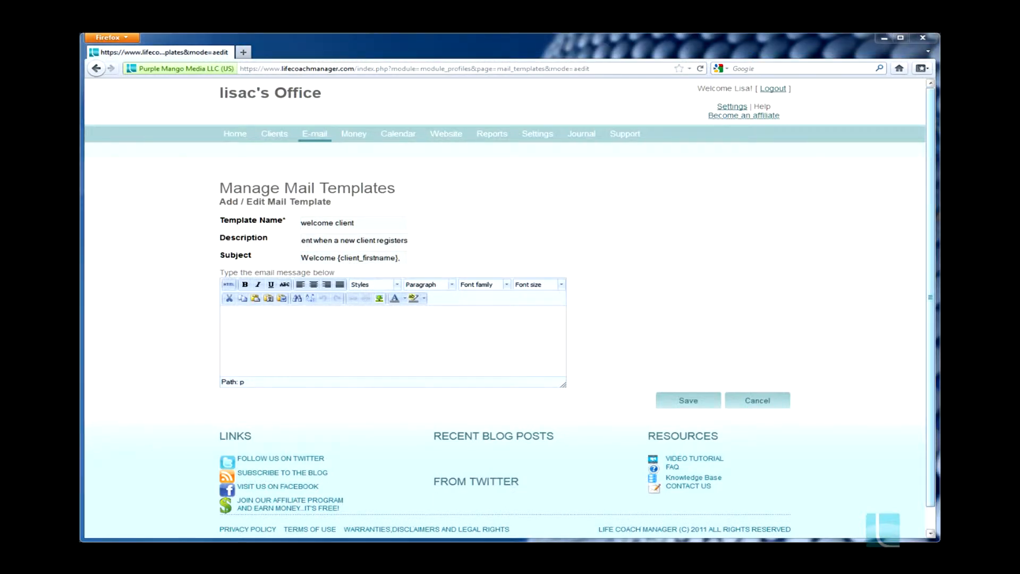
Paste the prepared welcome message addressed to {client_firstname} into the template's body and save the template
{"action": "left_click", "coordinate": [350, 318]}
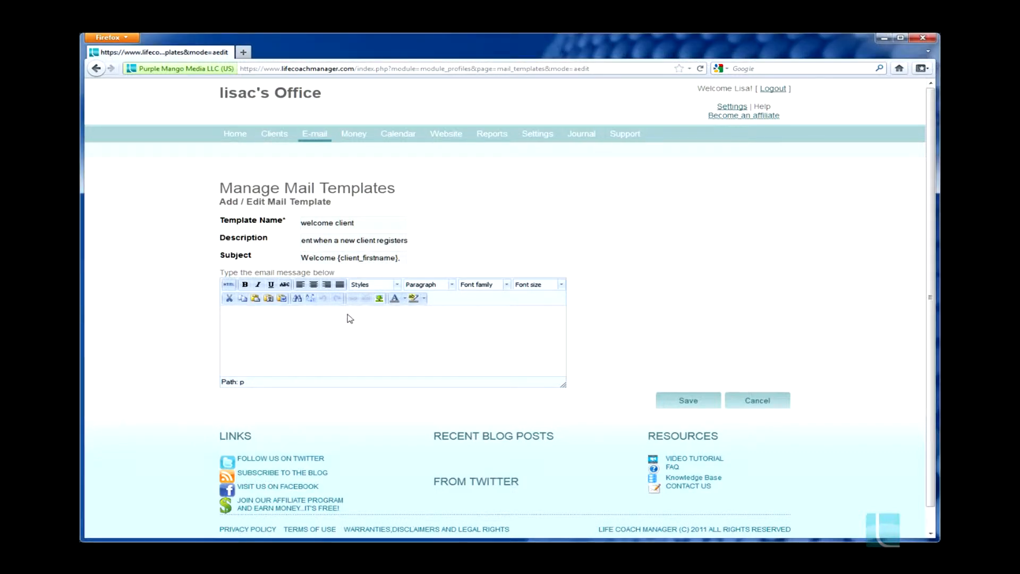
{"action": "type", "text": "Dear {client_firstname},  Thank you for registering with me.  I offer highly tailored, goal-oriented coaching to help you achieve your dreams as quickly as possible.  I look forward to working with you!  Lisa"}
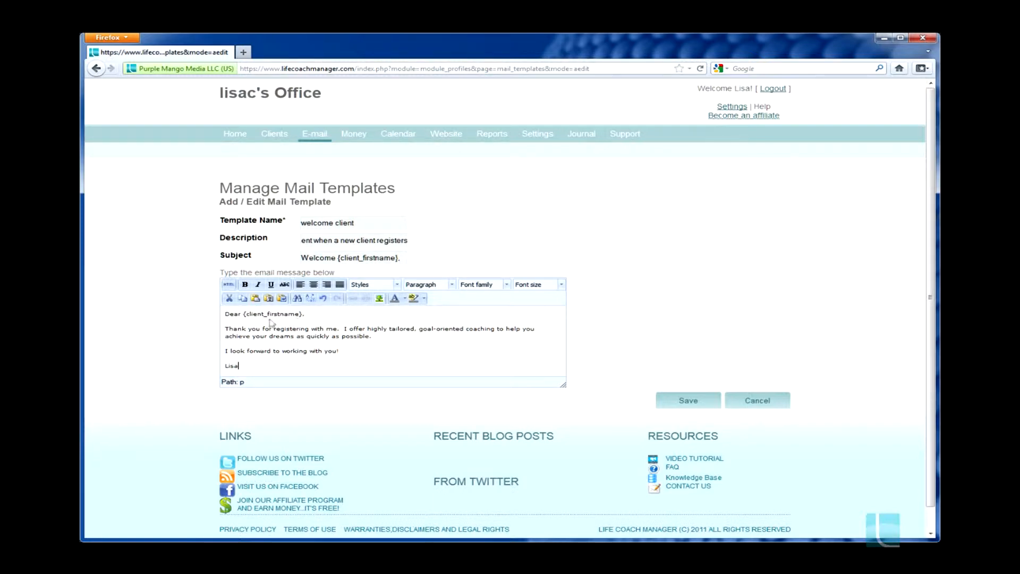
{"action": "left_click", "coordinate": [688, 400]}
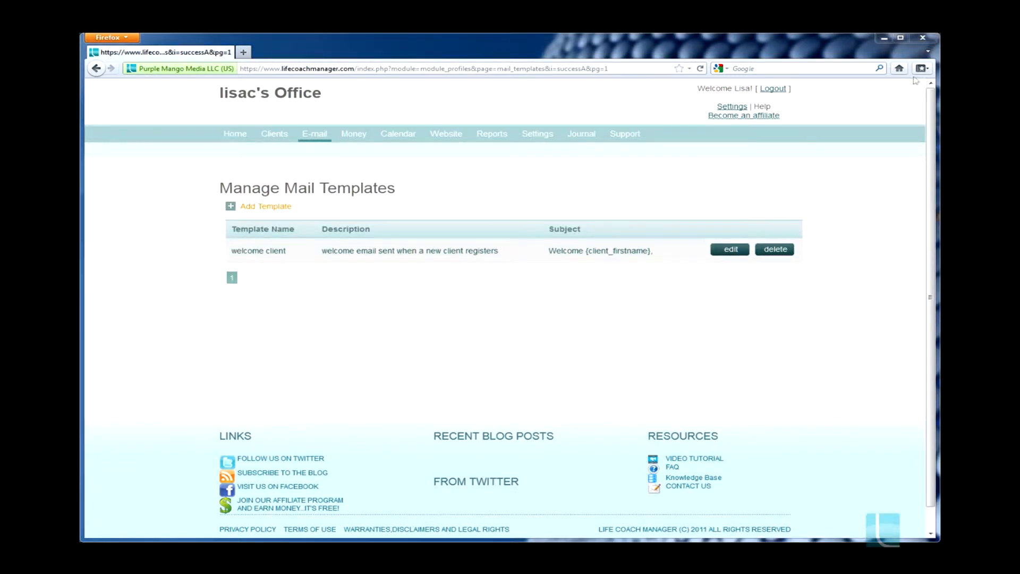
Return to the general profile settings and choose "welcome client" as the welcome e-mail template
{"action": "left_click", "coordinate": [739, 108]}
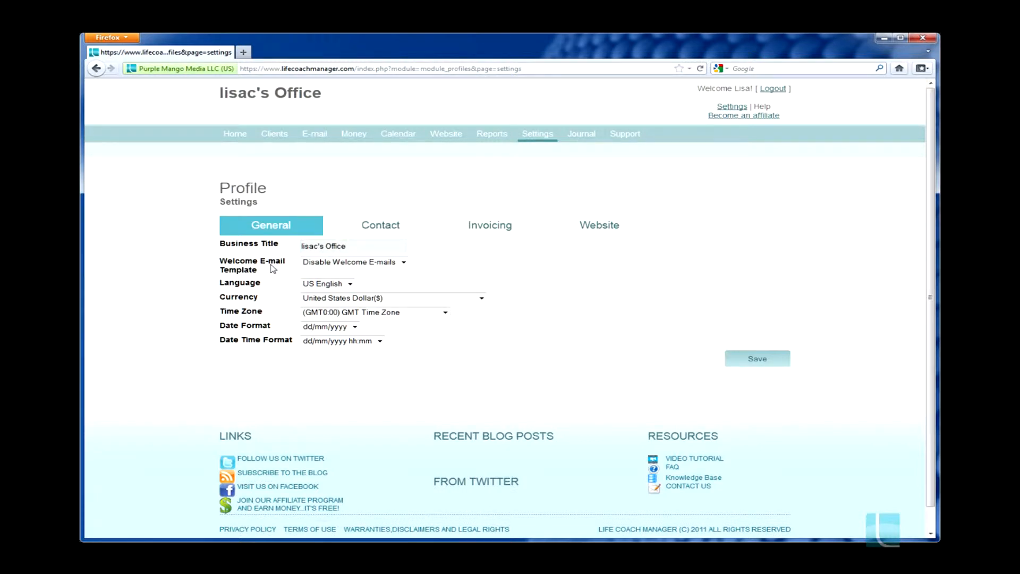
{"action": "left_click", "coordinate": [403, 262]}
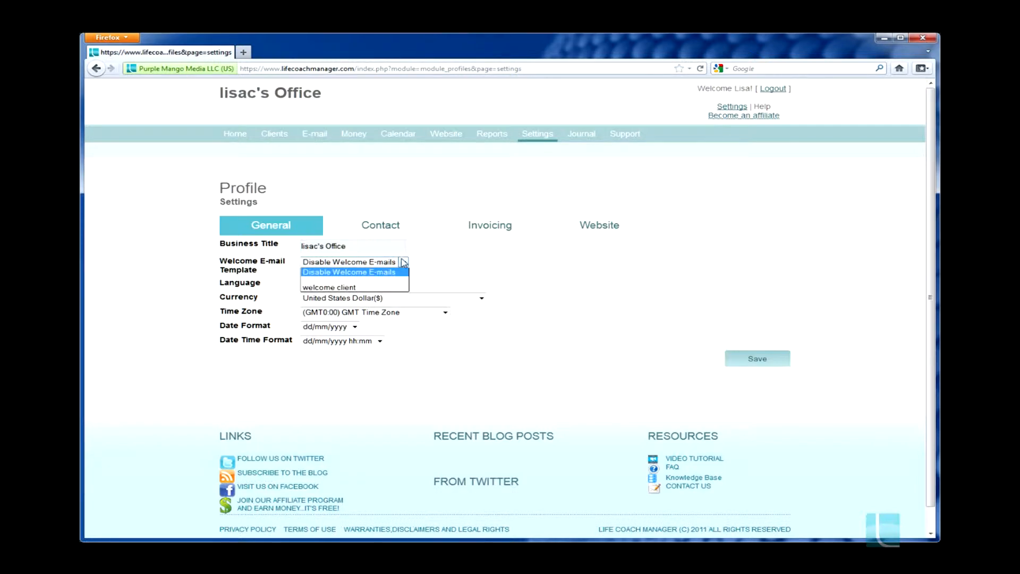
{"action": "left_click", "coordinate": [394, 277]}
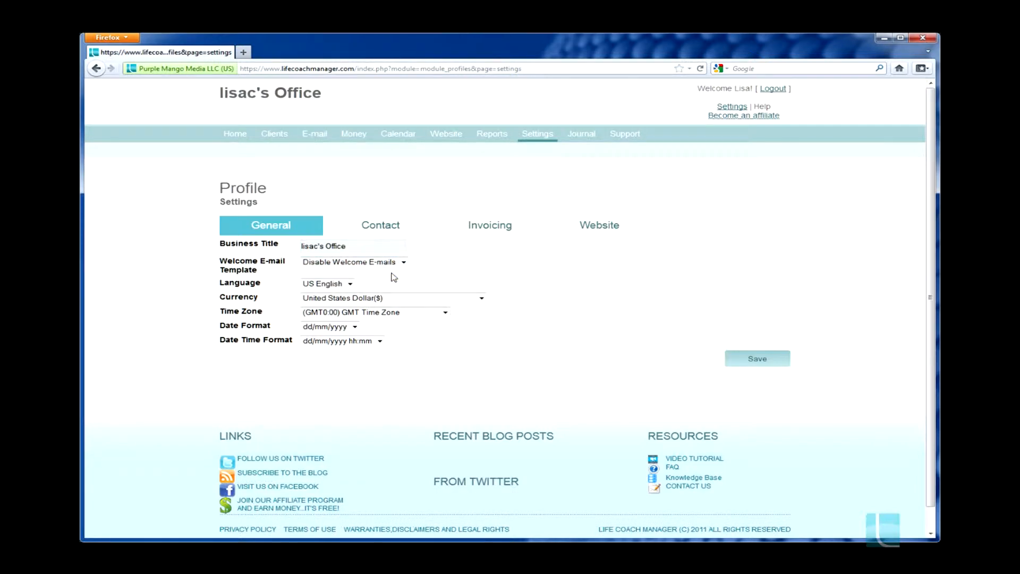
{"action": "left_click", "coordinate": [403, 262]}
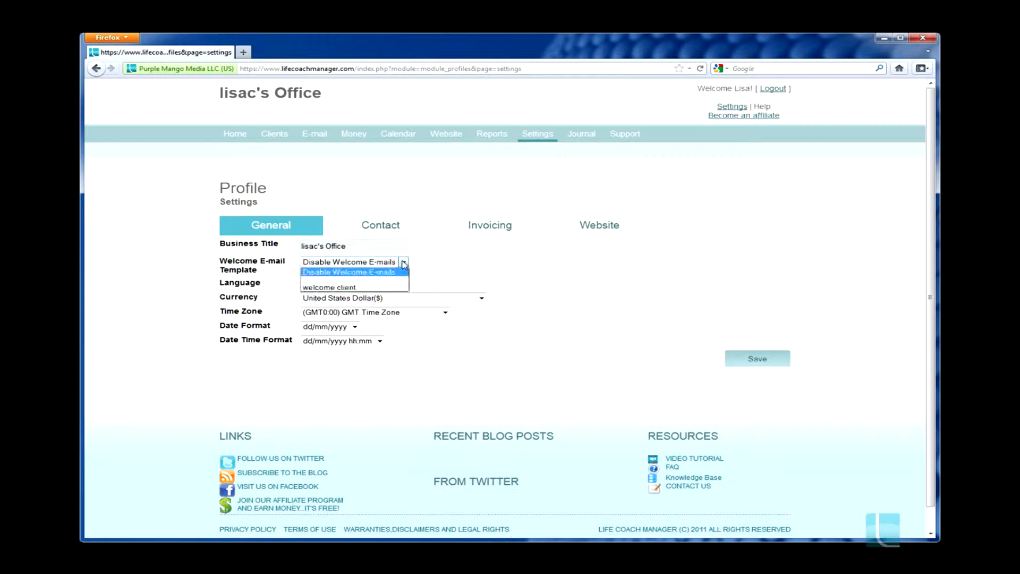
{"action": "left_click", "coordinate": [343, 288]}
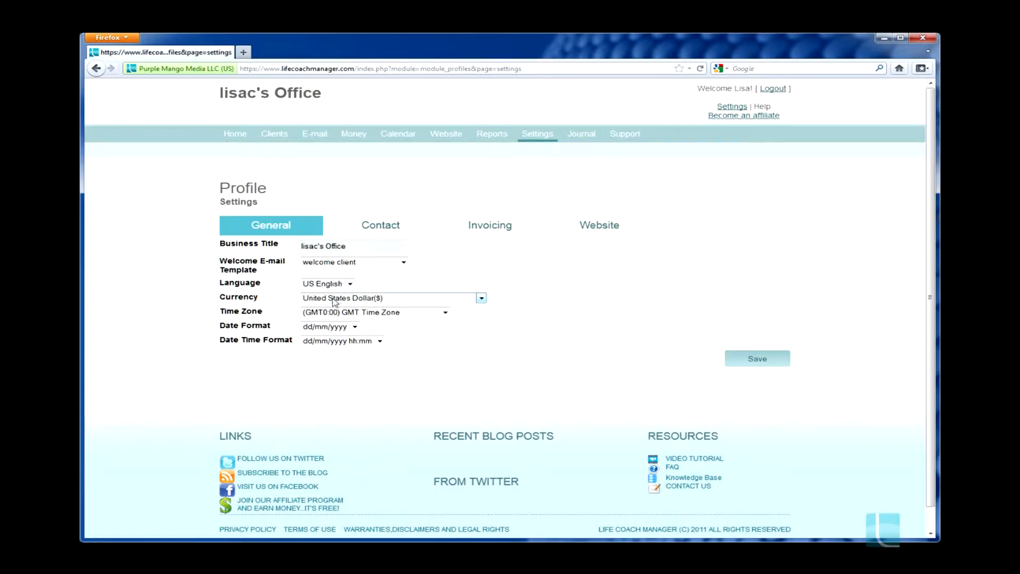
Set the time zone to (GMT-5:00) Eastern Time Zone and the date formats to mm/dd/yyyy and mm/dd/yyyy hh:mm
{"action": "left_click", "coordinate": [445, 314]}
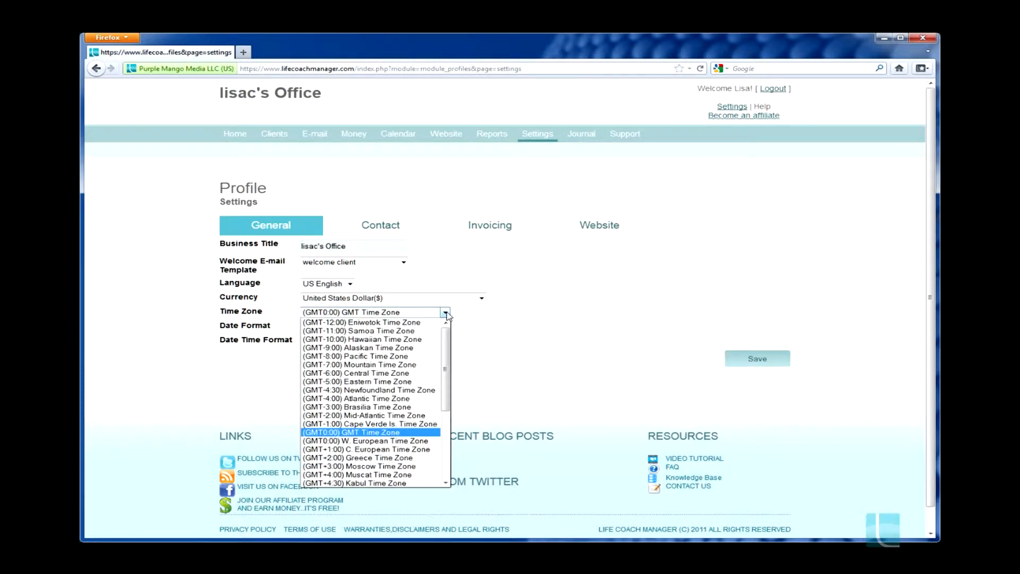
{"action": "left_click", "coordinate": [375, 382]}
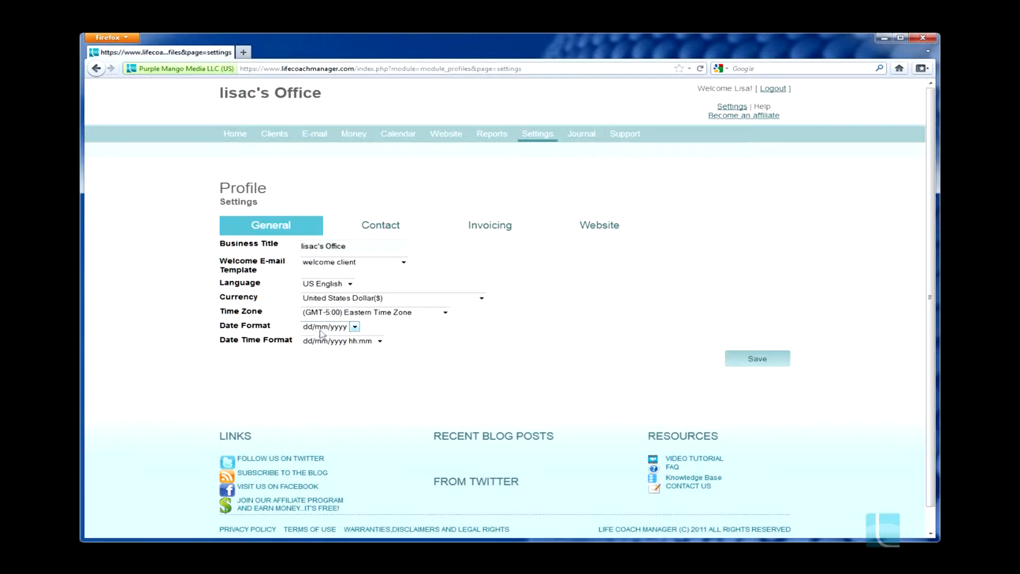
{"action": "left_click", "coordinate": [354, 327]}
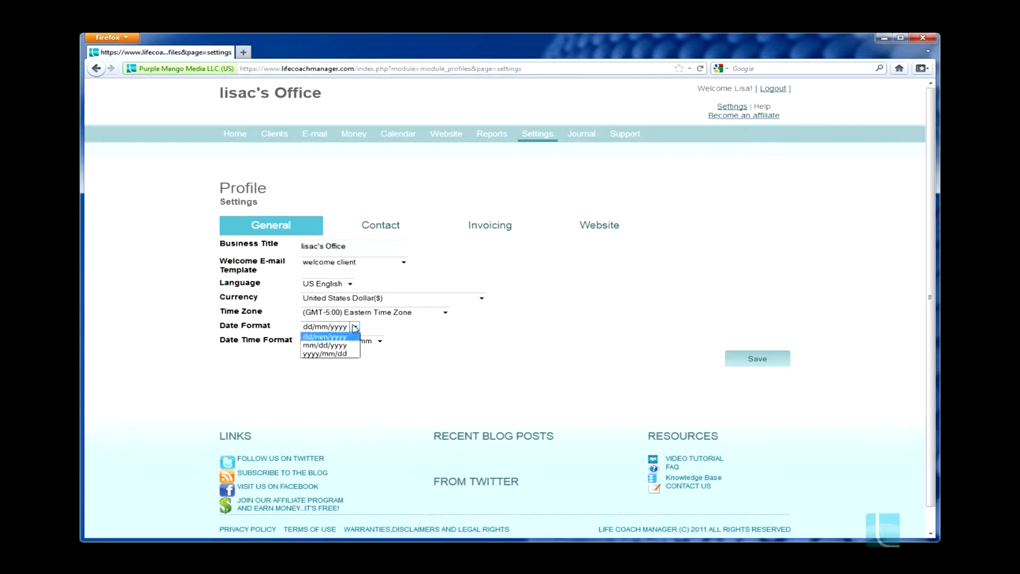
{"action": "left_click", "coordinate": [329, 346]}
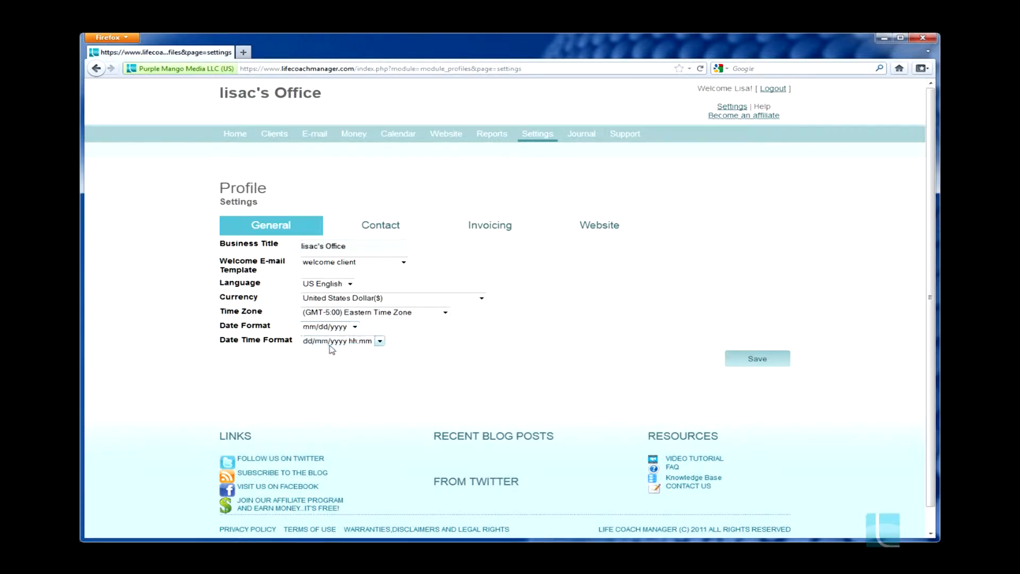
{"action": "left_click", "coordinate": [379, 342]}
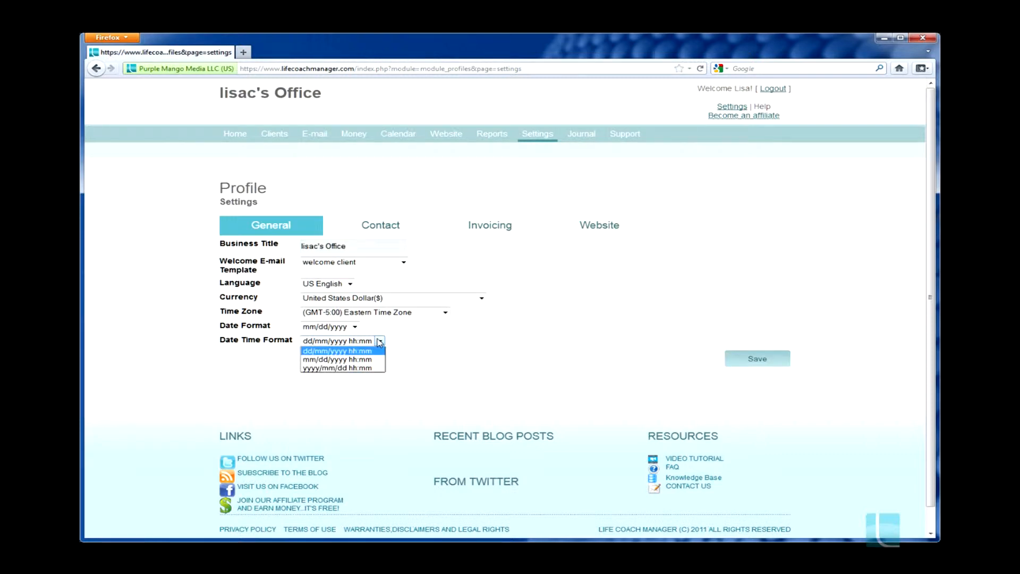
{"action": "left_click", "coordinate": [351, 360]}
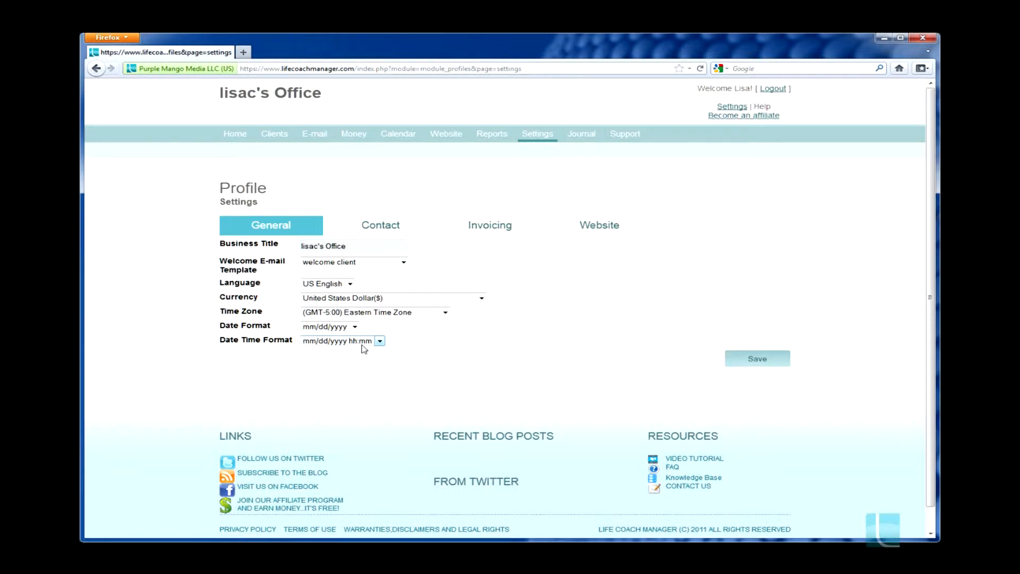
Look over the contact details, then set the invoicing tax rate to 7 percent and save the profile settings
{"action": "left_click", "coordinate": [392, 230]}
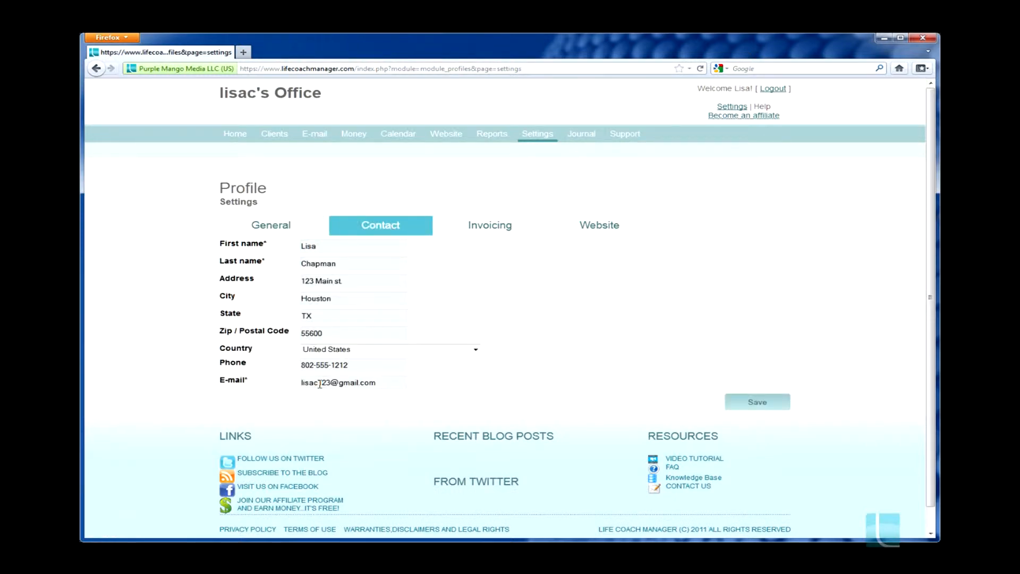
{"action": "left_click", "coordinate": [490, 235]}
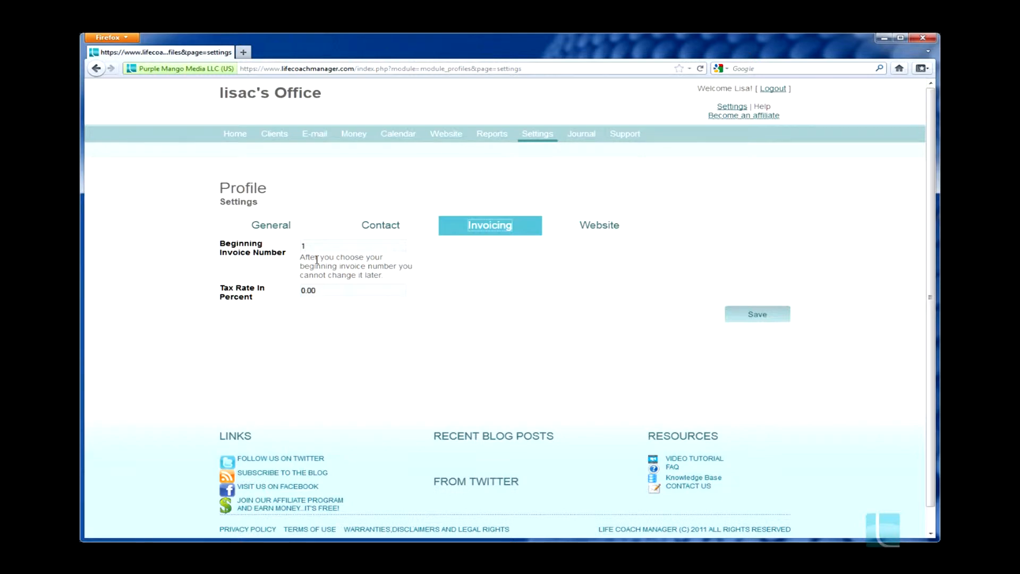
{"action": "left_click", "coordinate": [303, 291]}
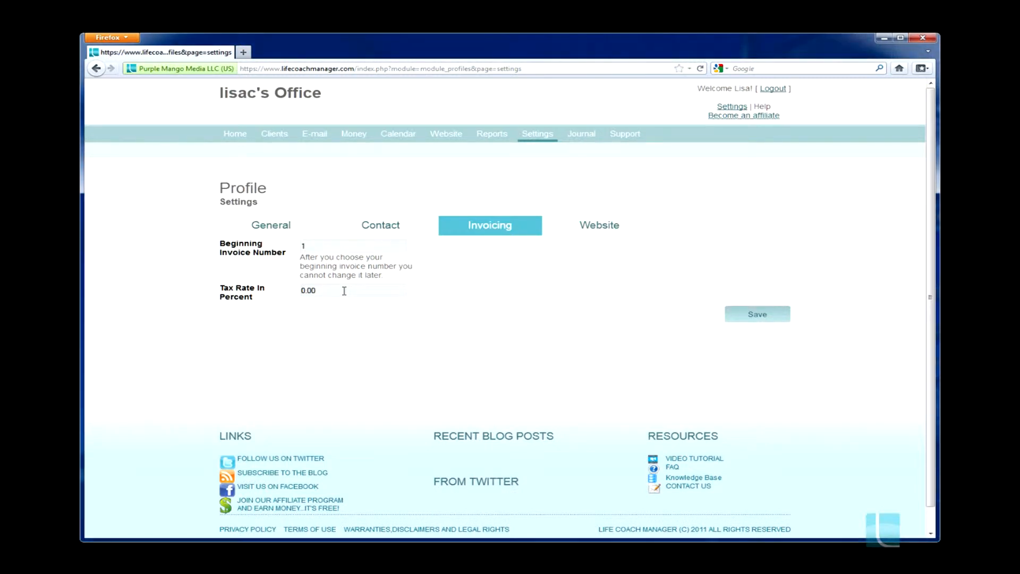
{"action": "key", "text": "Delete"}
{"action": "type", "text": "7"}
{"action": "left_click", "coordinate": [758, 315]}
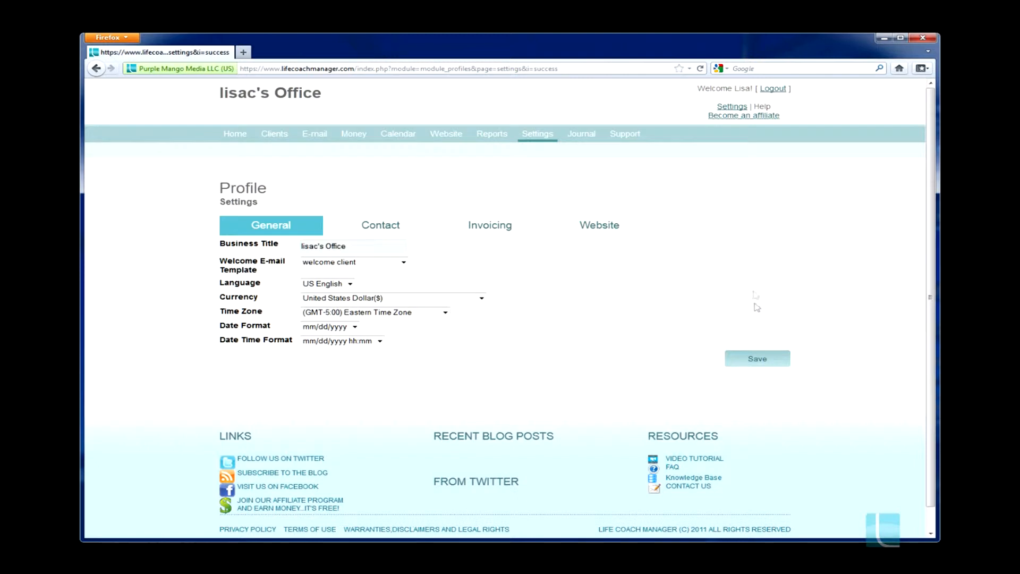
In the payment gateway settings, view the Google Checkout options and set the PayPal currency code to U.S Dollar
{"action": "mouse_move", "coordinate": [538, 139]}
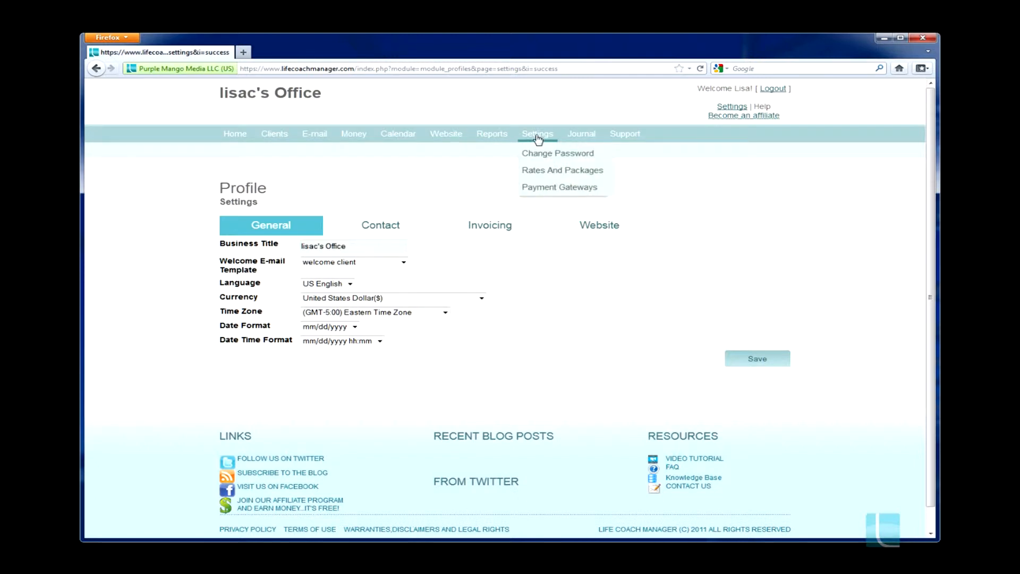
{"action": "left_click", "coordinate": [535, 188]}
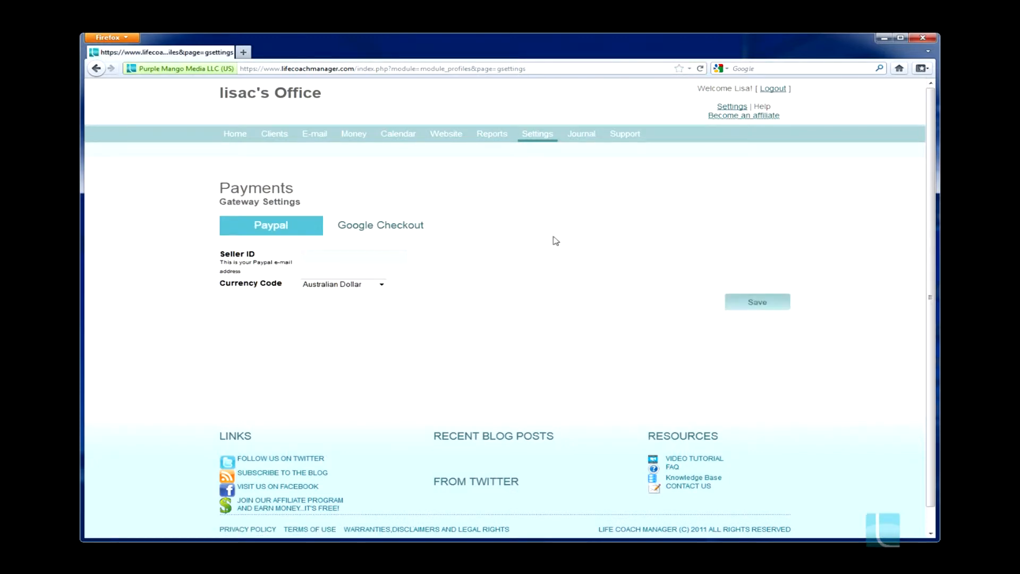
{"action": "left_click", "coordinate": [363, 226]}
{"action": "left_click", "coordinate": [268, 226]}
{"action": "left_click", "coordinate": [361, 227]}
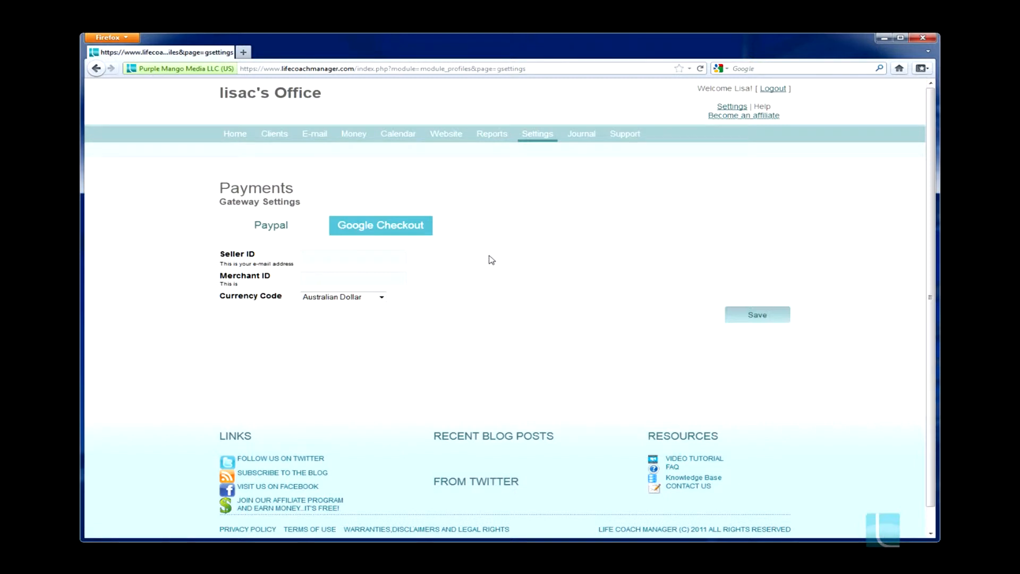
{"action": "left_click", "coordinate": [279, 230]}
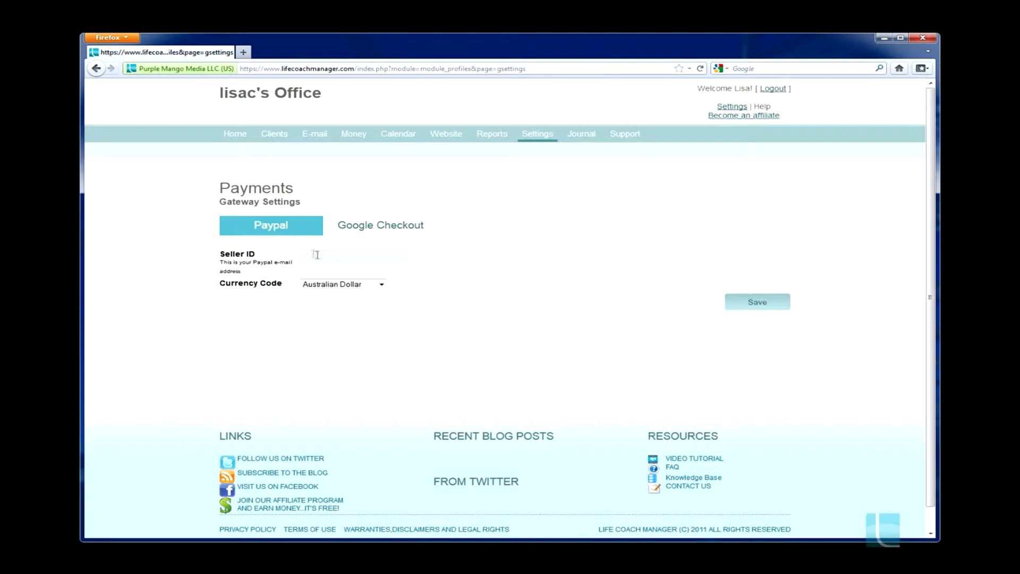
{"action": "left_click", "coordinate": [381, 286]}
{"action": "left_click_drag", "start_coordinate": [381, 305], "coordinate": [382, 329]}
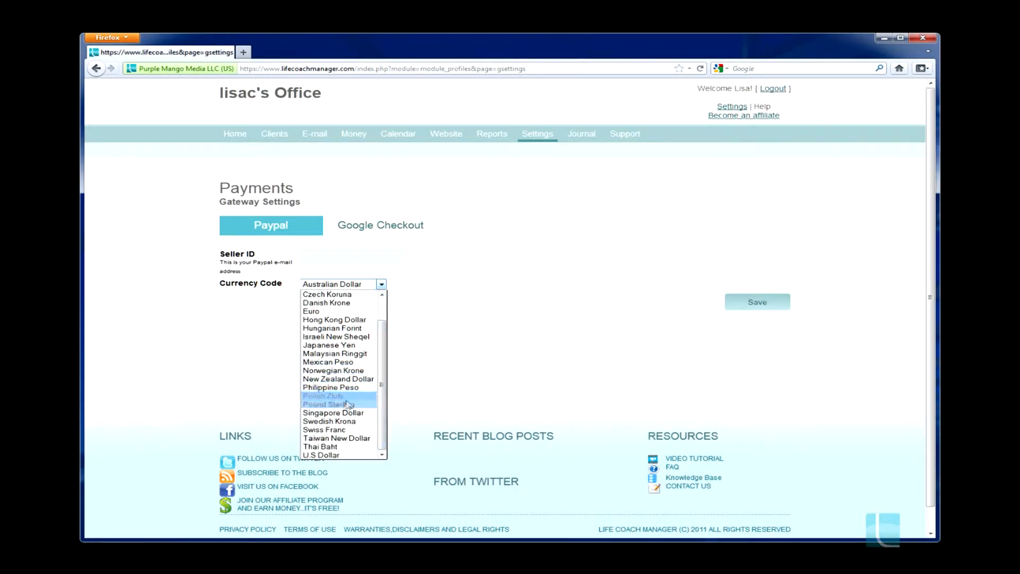
{"action": "left_click", "coordinate": [323, 454]}
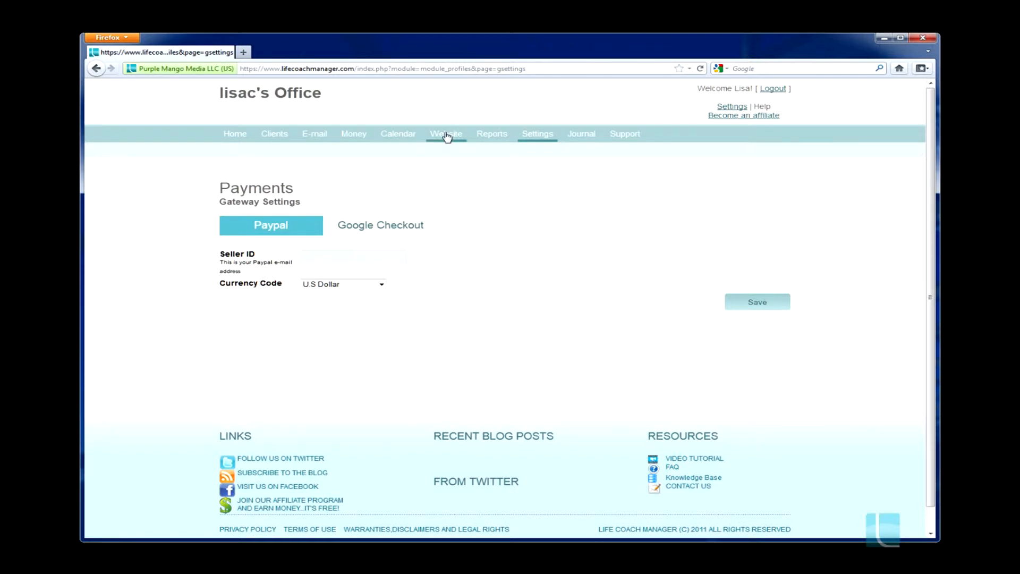
Change the website theme to Brown
{"action": "mouse_move", "coordinate": [447, 136]}
{"action": "left_click", "coordinate": [441, 170]}
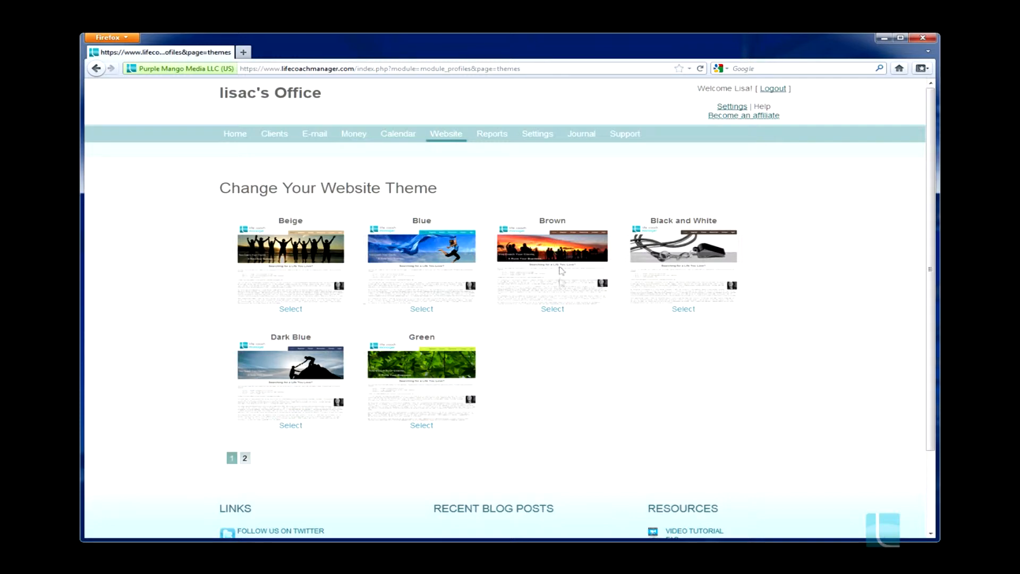
{"action": "left_click", "coordinate": [552, 310]}
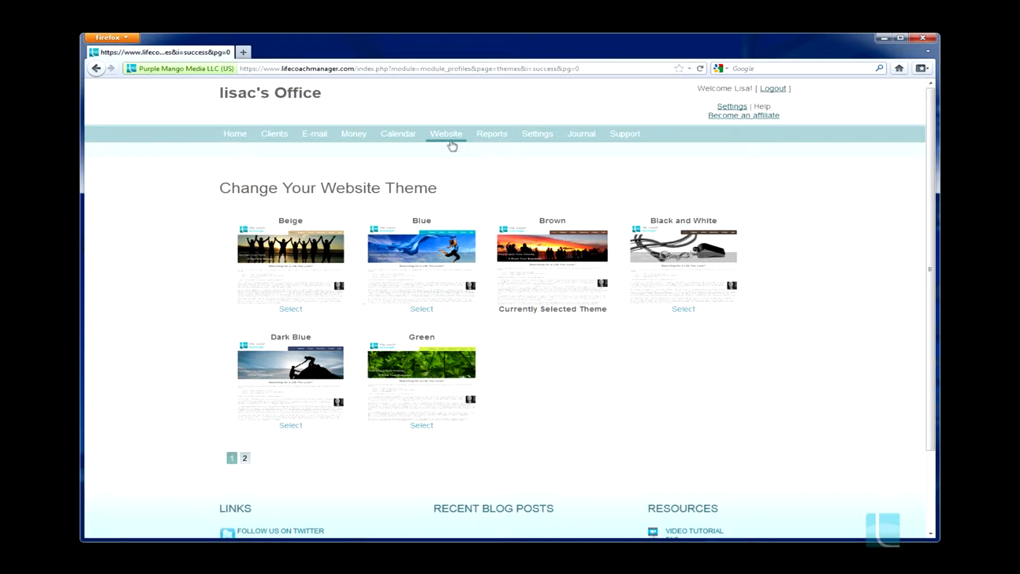
Open the website's Home page for editing from the list of managed pages
{"action": "mouse_move", "coordinate": [446, 142]}
{"action": "left_click", "coordinate": [445, 154]}
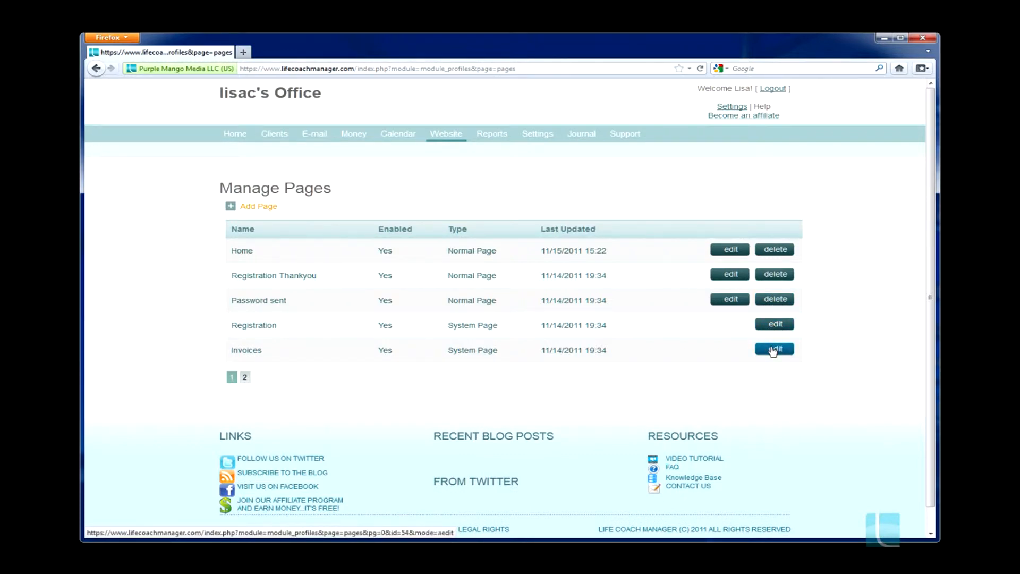
{"action": "left_click", "coordinate": [731, 250]}
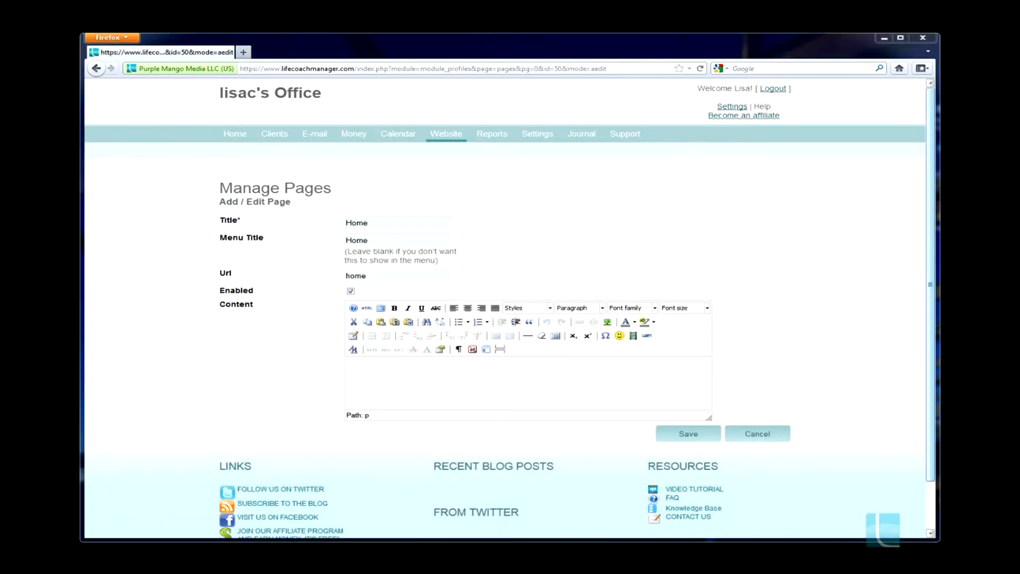
Paste the copied HTML into the Home page's source code, save the page and view the second page of the managed pages list
{"action": "left_click", "coordinate": [644, 384]}
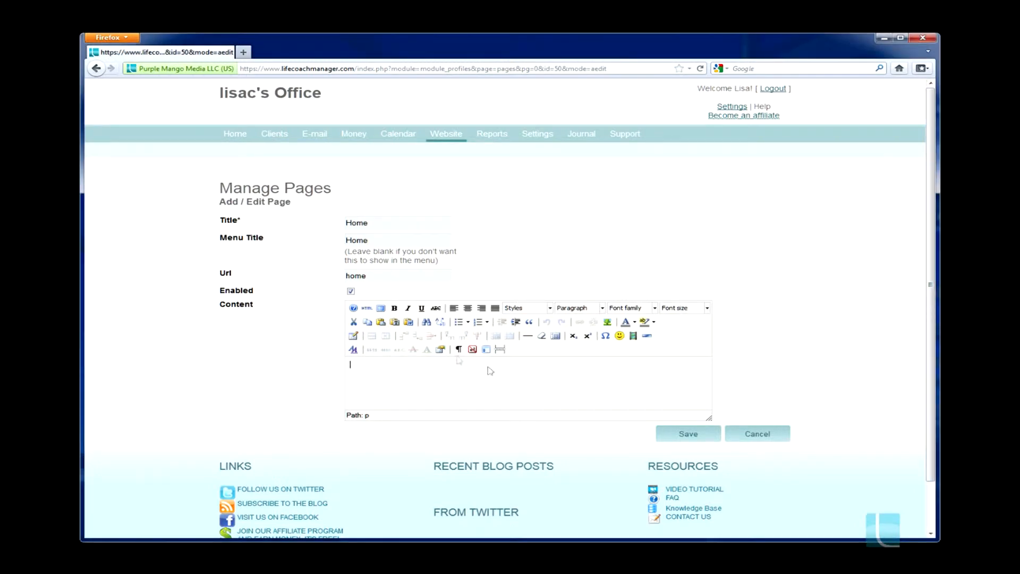
{"action": "left_click", "coordinate": [367, 308]}
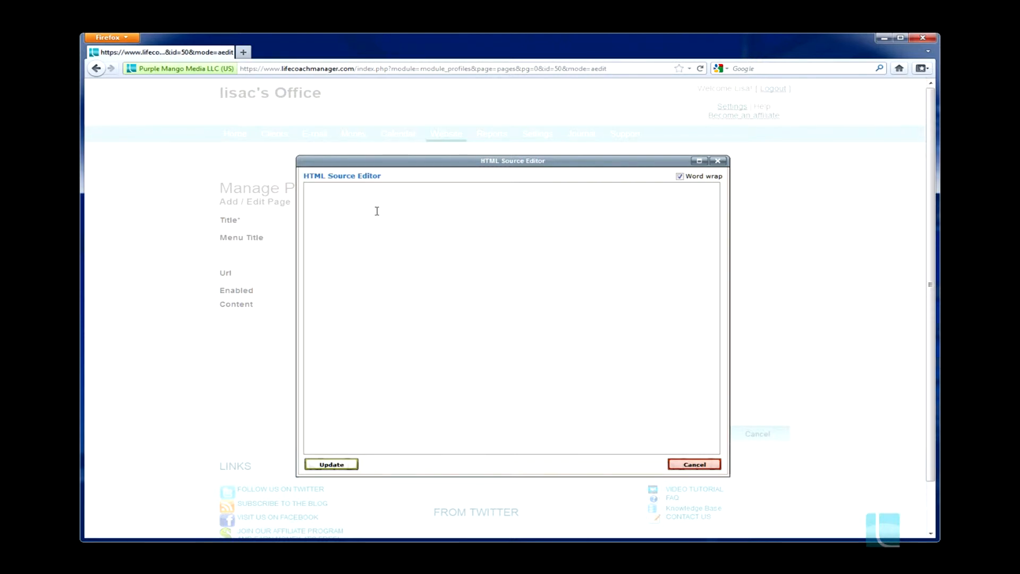
{"action": "right_click", "coordinate": [361, 215]}
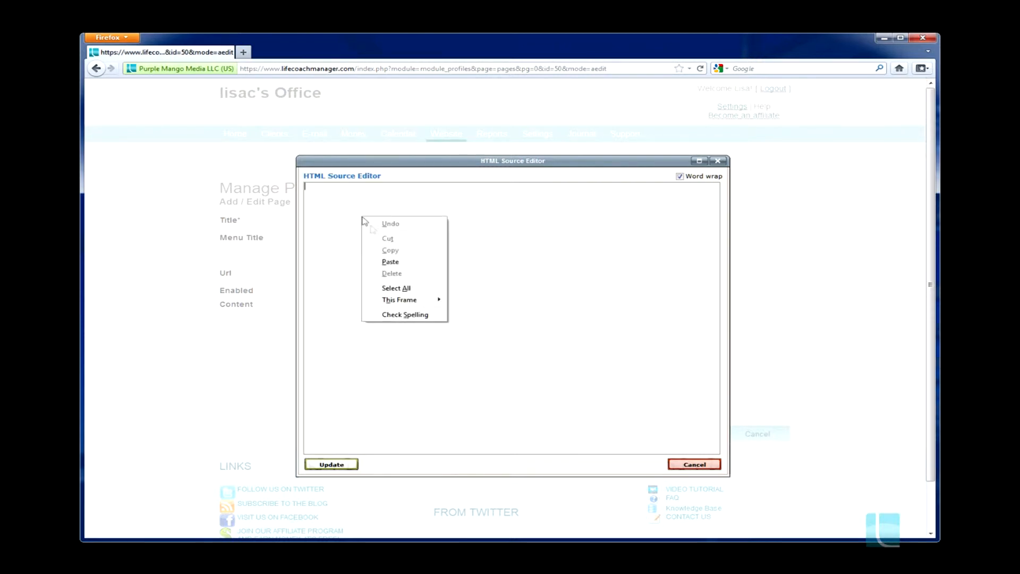
{"action": "left_click", "coordinate": [392, 261]}
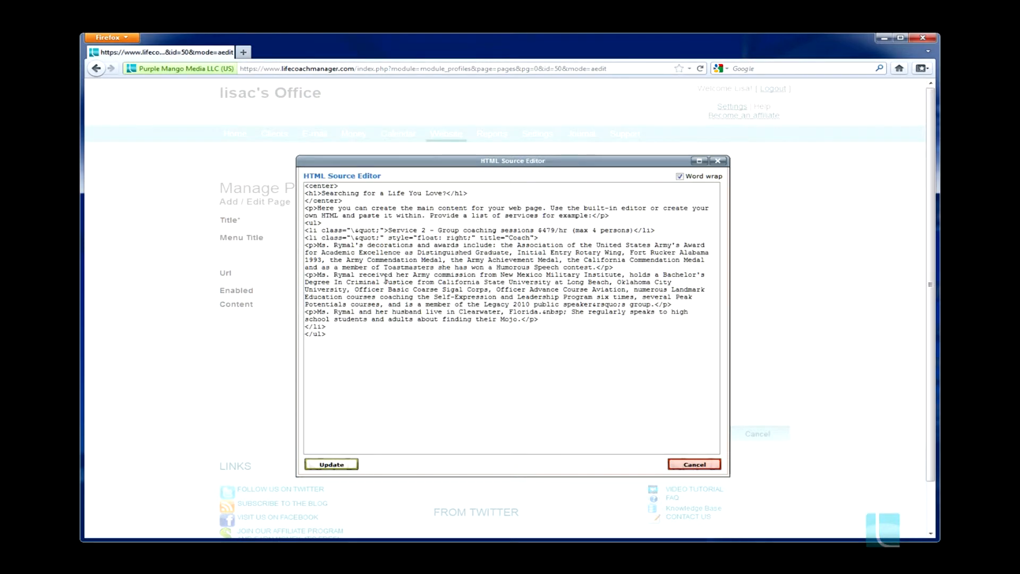
{"action": "left_click", "coordinate": [345, 464]}
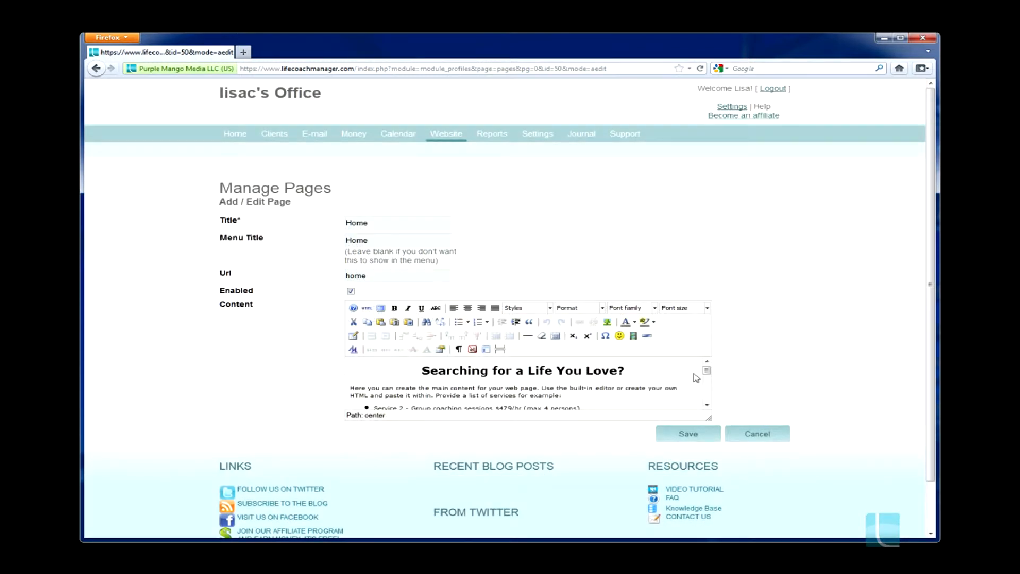
{"action": "left_click_drag", "start_coordinate": [706, 375], "coordinate": [688, 359]}
{"action": "left_click", "coordinate": [686, 433]}
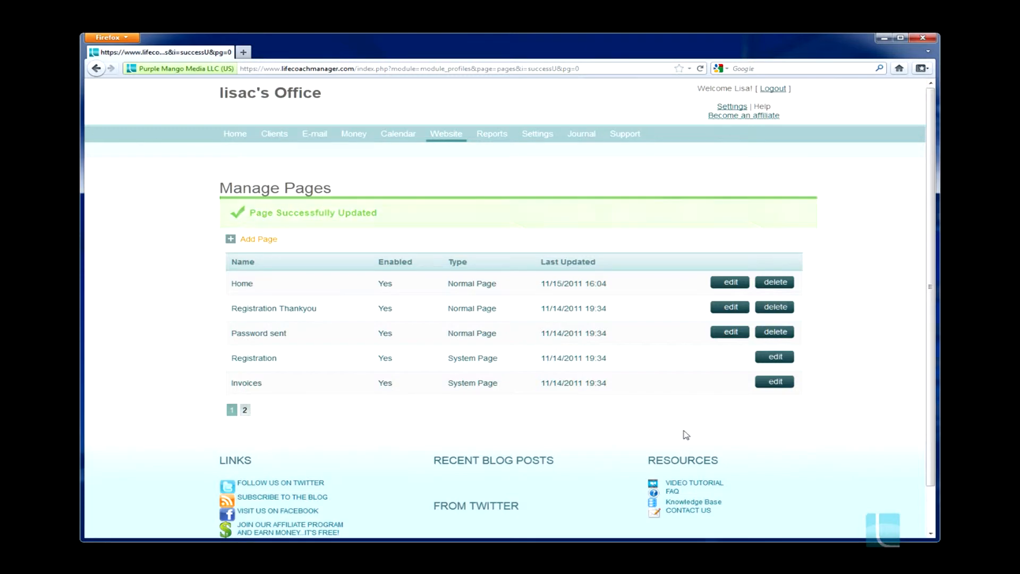
{"action": "left_click", "coordinate": [245, 409]}
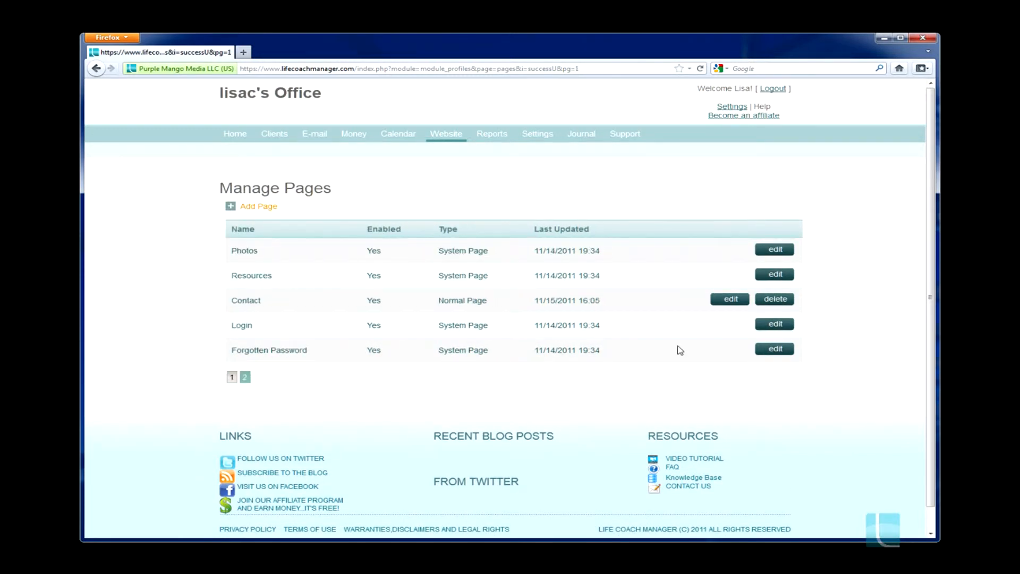
Upload logo.jpg from the logo folder on drive C as a new website logo and set it as the default
{"action": "mouse_move", "coordinate": [448, 136]}
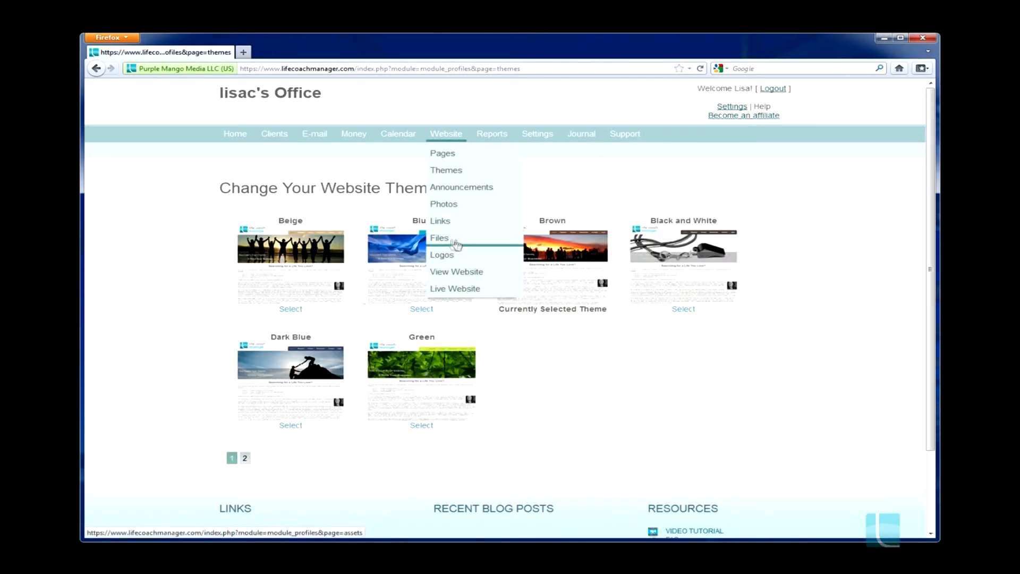
{"action": "left_click", "coordinate": [444, 255]}
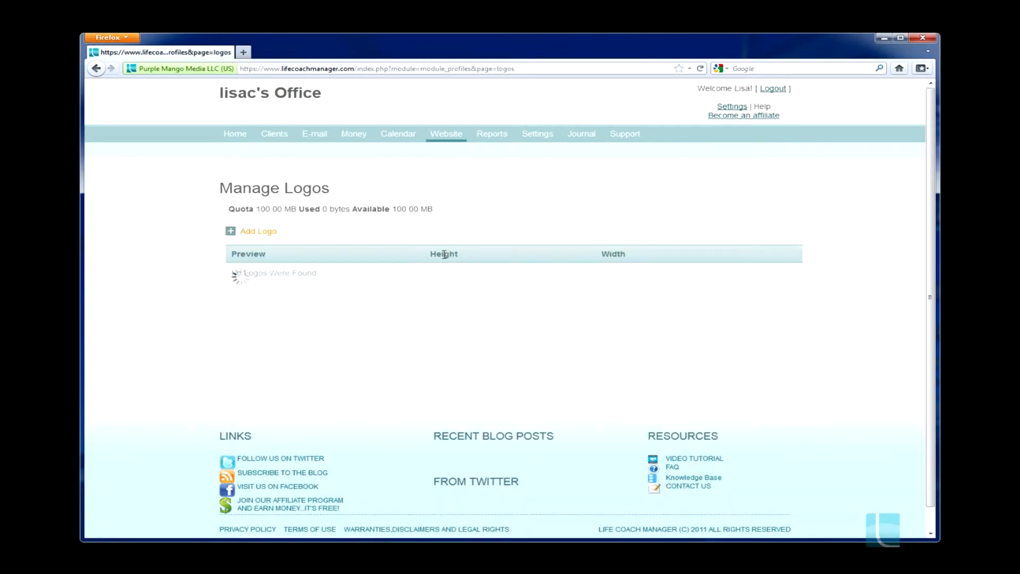
{"action": "left_click", "coordinate": [259, 234]}
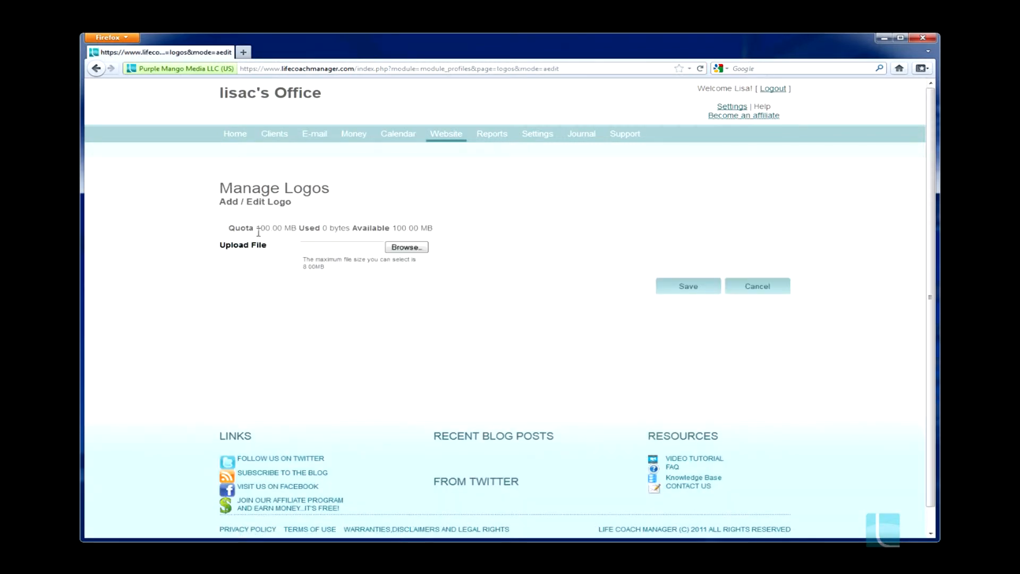
{"action": "left_click", "coordinate": [409, 247]}
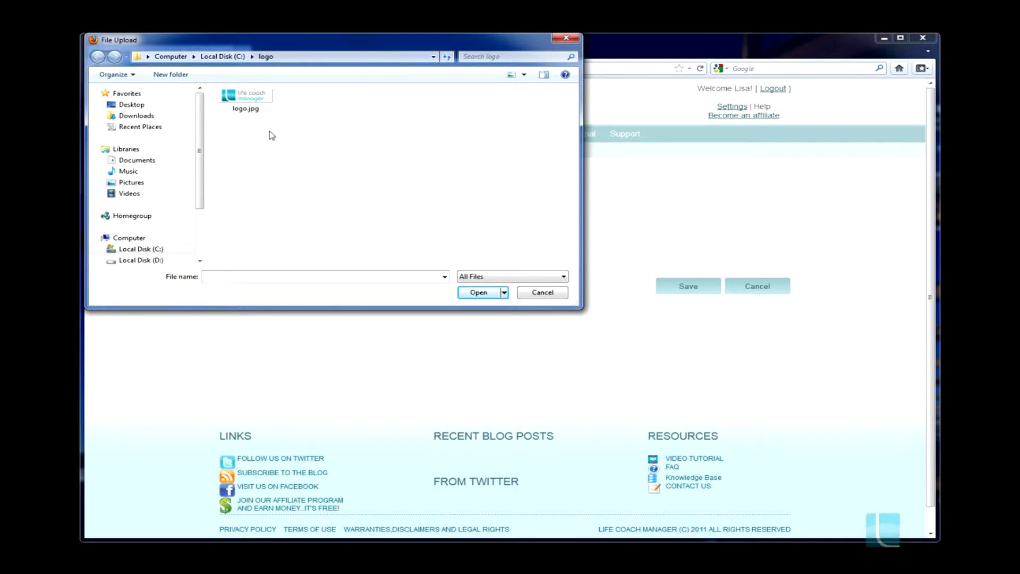
{"action": "left_click", "coordinate": [256, 95]}
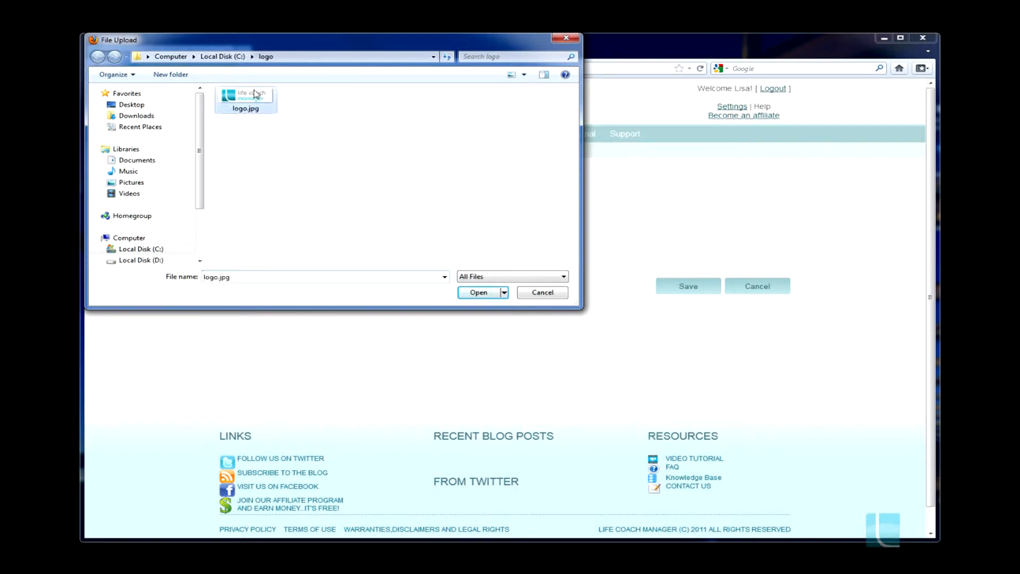
{"action": "left_click", "coordinate": [472, 292]}
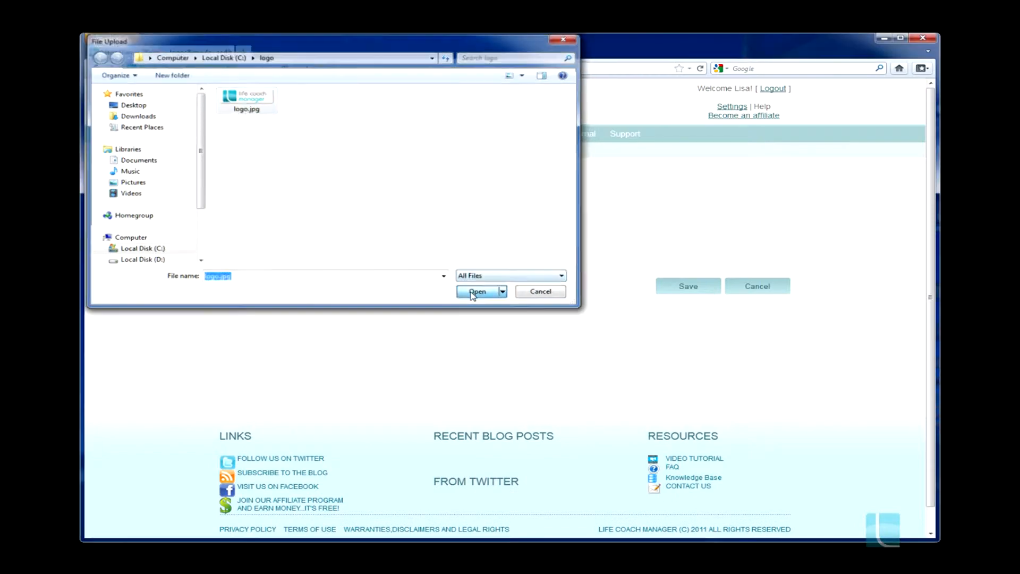
{"action": "left_click", "coordinate": [682, 290]}
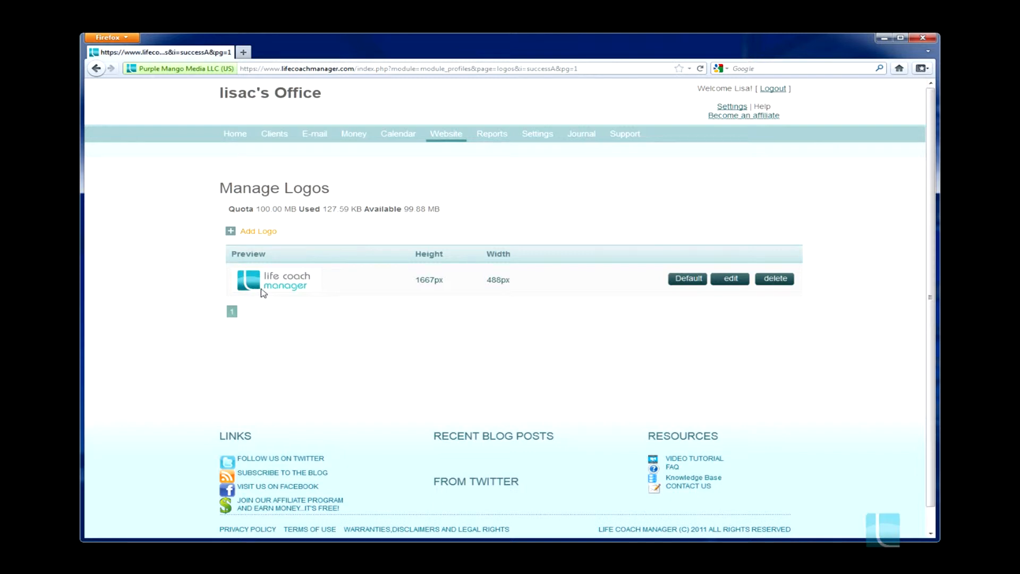
{"action": "left_click", "coordinate": [686, 282]}
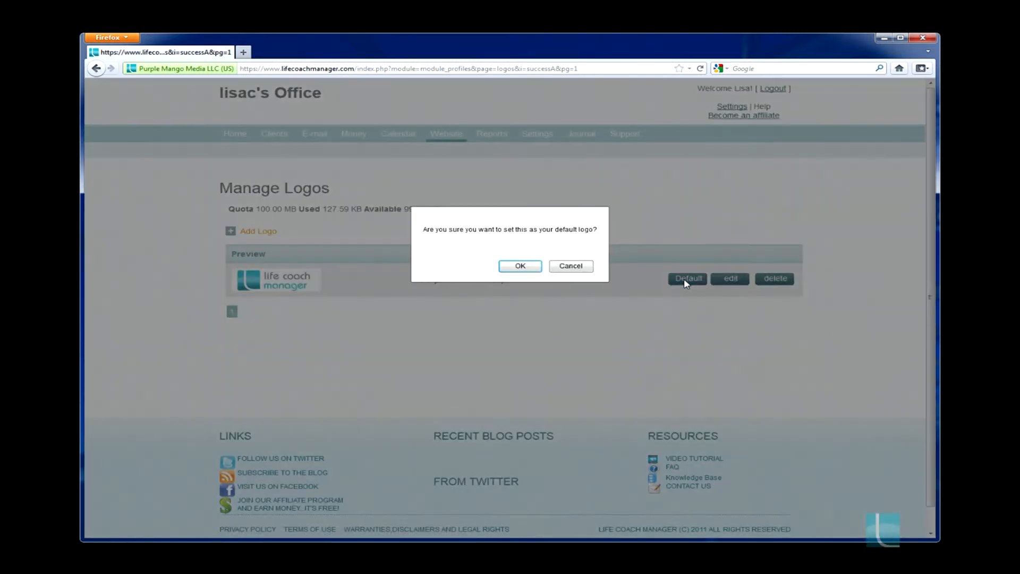
{"action": "left_click", "coordinate": [529, 267]}
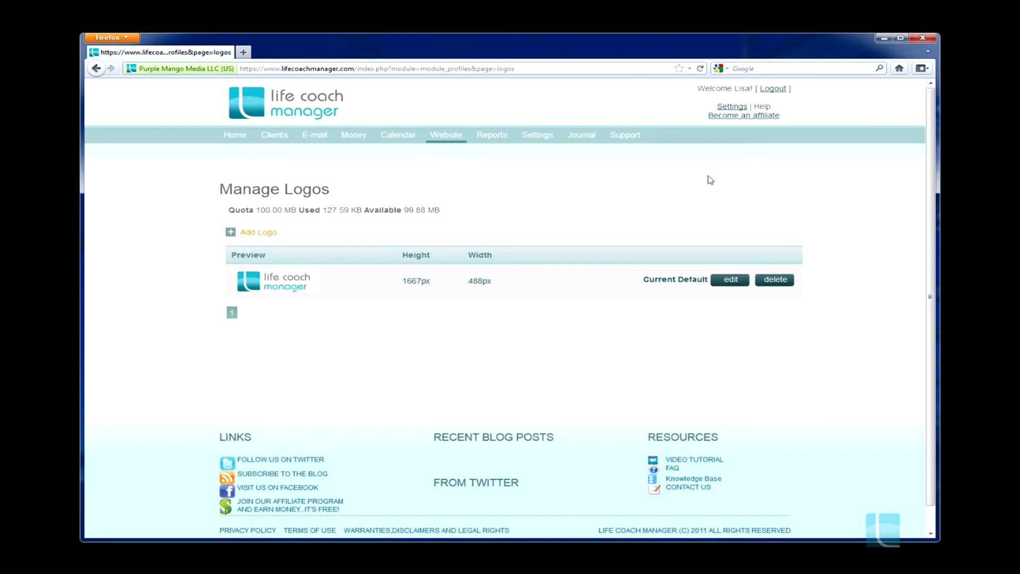
Paste "Express your untapped potential... with a life coach as your guide." as the website quote, format it as Heading 1 and save the profile settings
{"action": "left_click", "coordinate": [730, 108]}
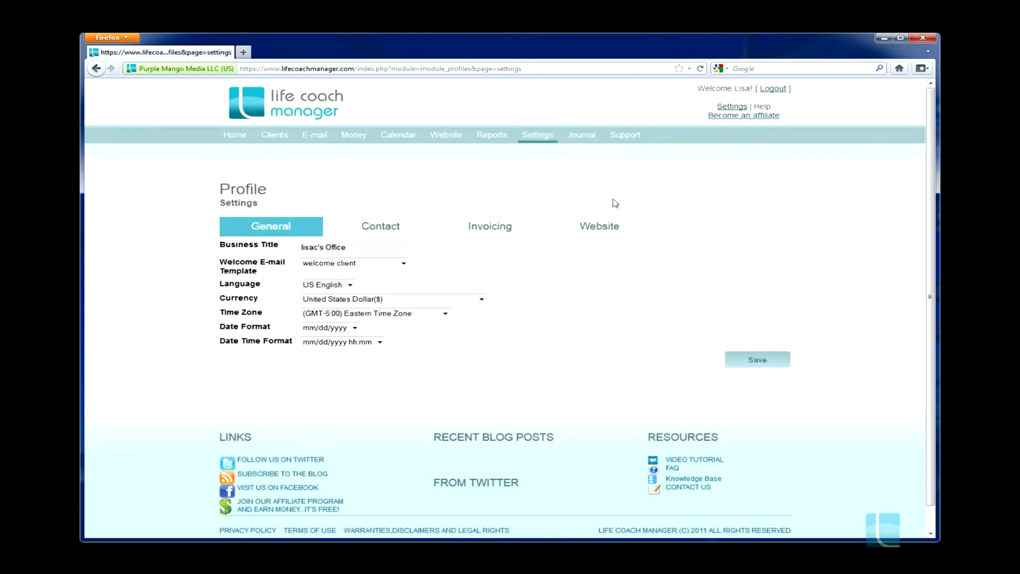
{"action": "left_click", "coordinate": [605, 226]}
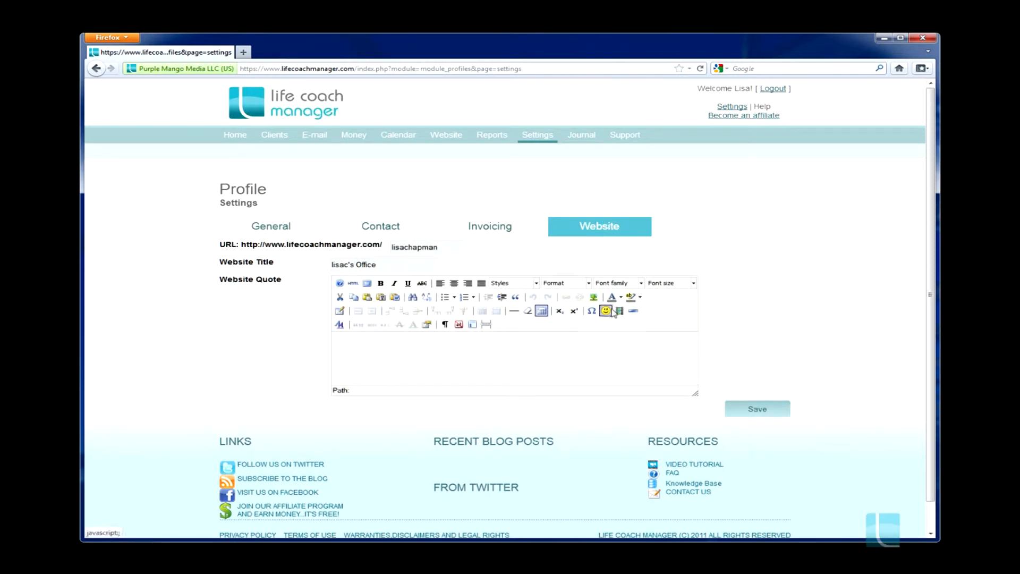
{"action": "left_click", "coordinate": [535, 342]}
{"action": "type", "text": "Express your untapped potential... with a life coach as your guide."}
{"action": "left_click_drag", "start_coordinate": [466, 349], "coordinate": [337, 340]}
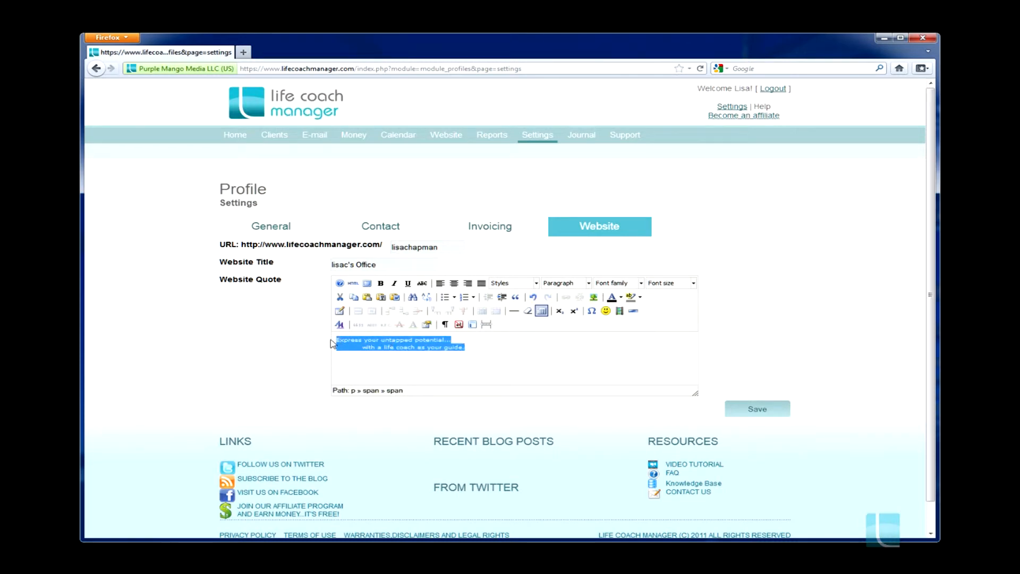
{"action": "left_click", "coordinate": [589, 283]}
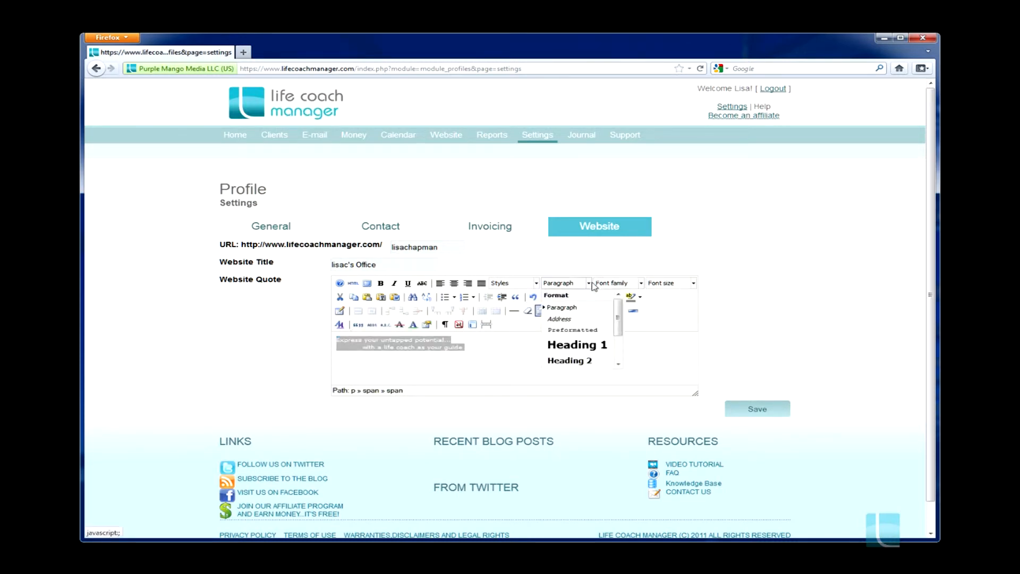
{"action": "left_click", "coordinate": [571, 347]}
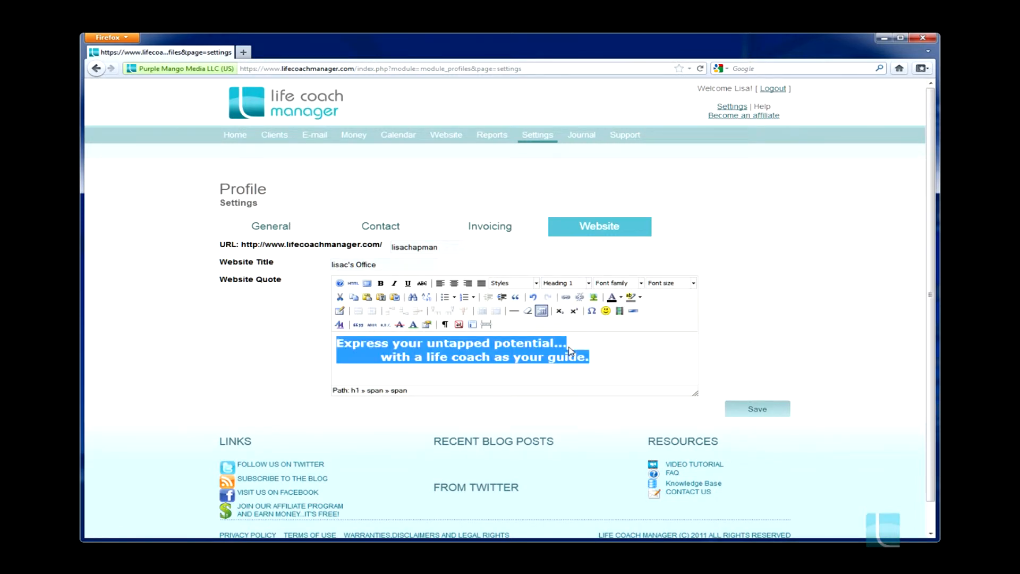
{"action": "left_click", "coordinate": [756, 410]}
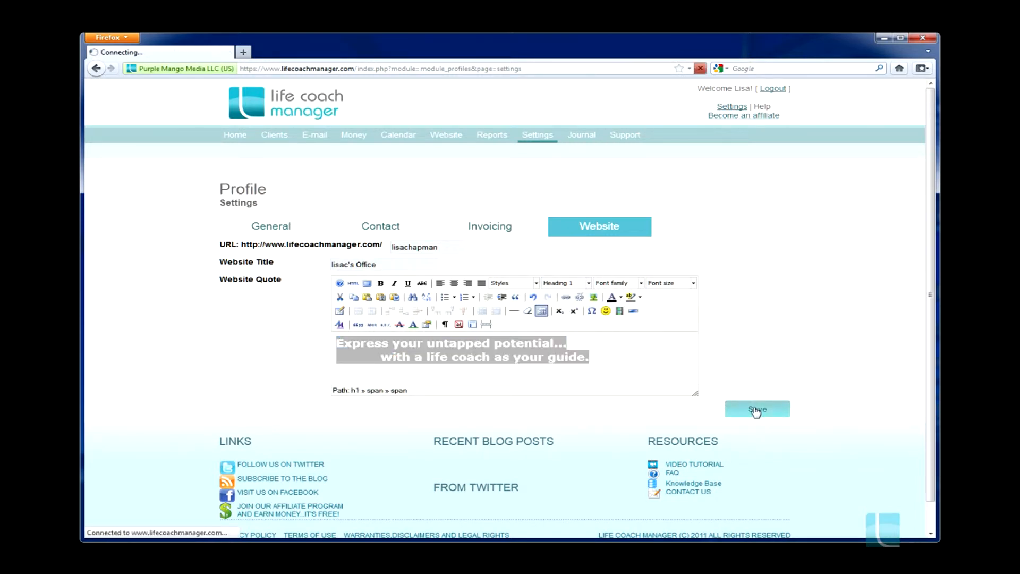
Return to the website profile settings, change the quote's text colour to light grey and save
{"action": "left_click", "coordinate": [96, 69]}
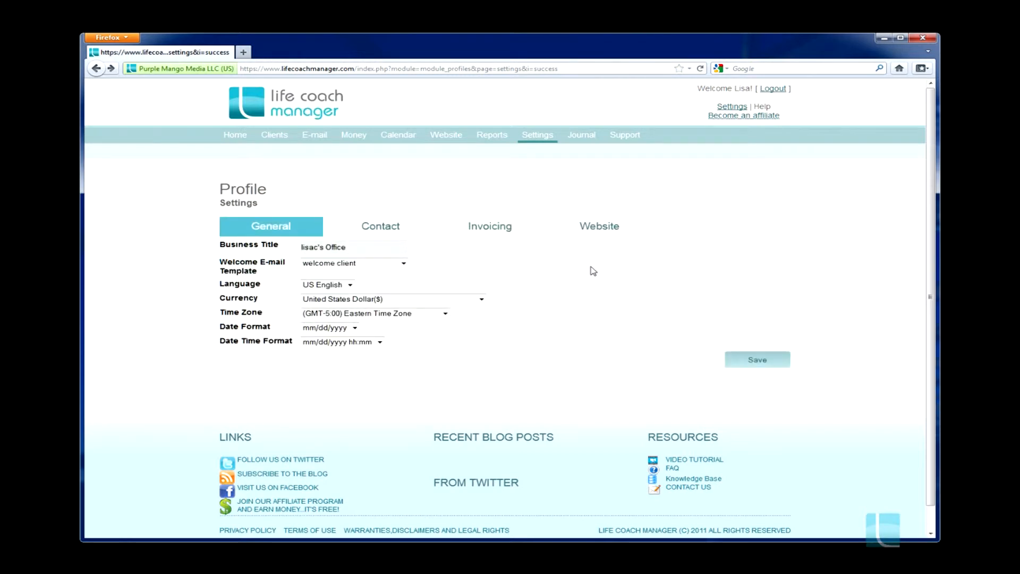
{"action": "left_click", "coordinate": [596, 233]}
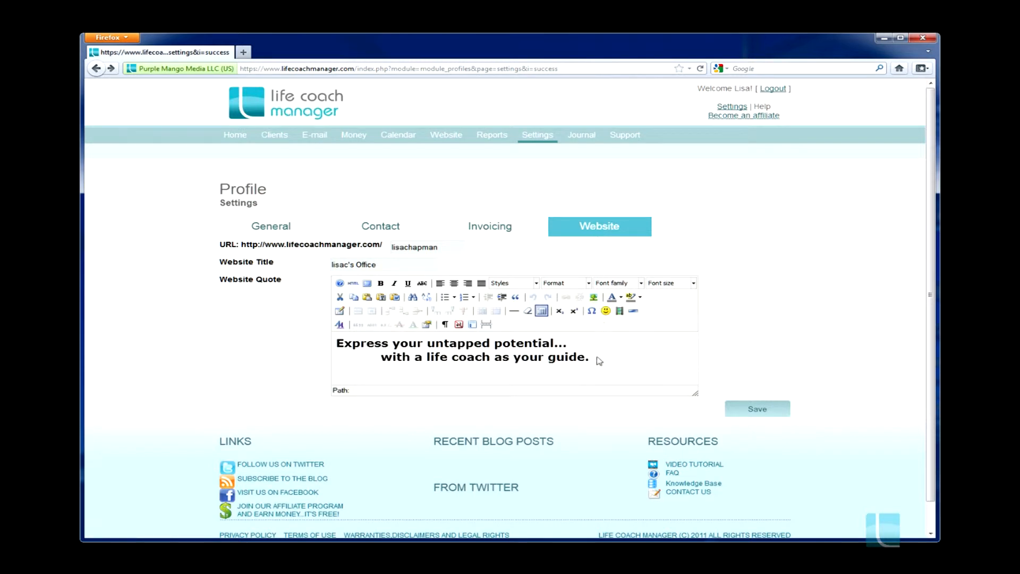
{"action": "left_click_drag", "start_coordinate": [595, 359], "coordinate": [337, 341]}
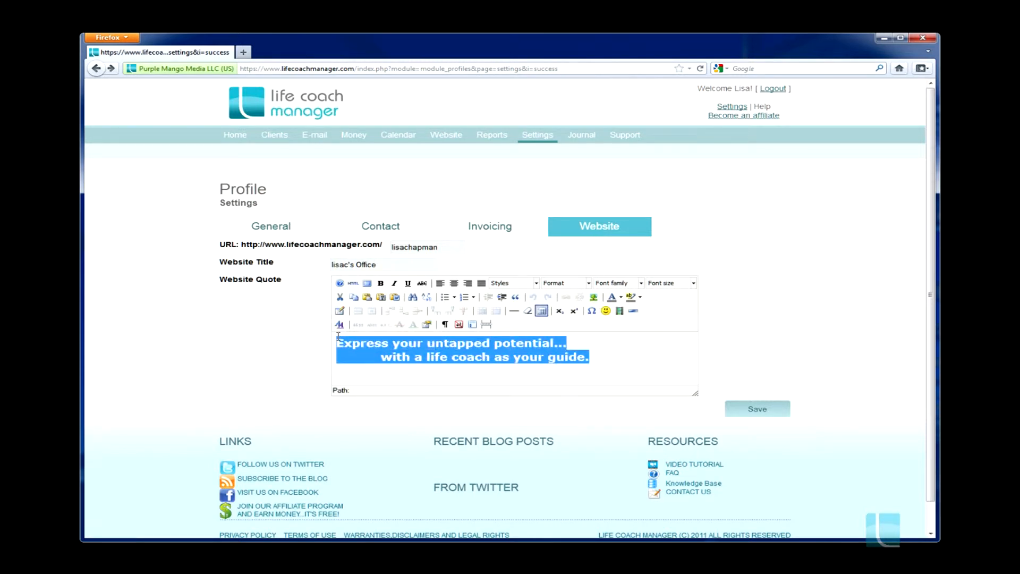
{"action": "left_click", "coordinate": [621, 297]}
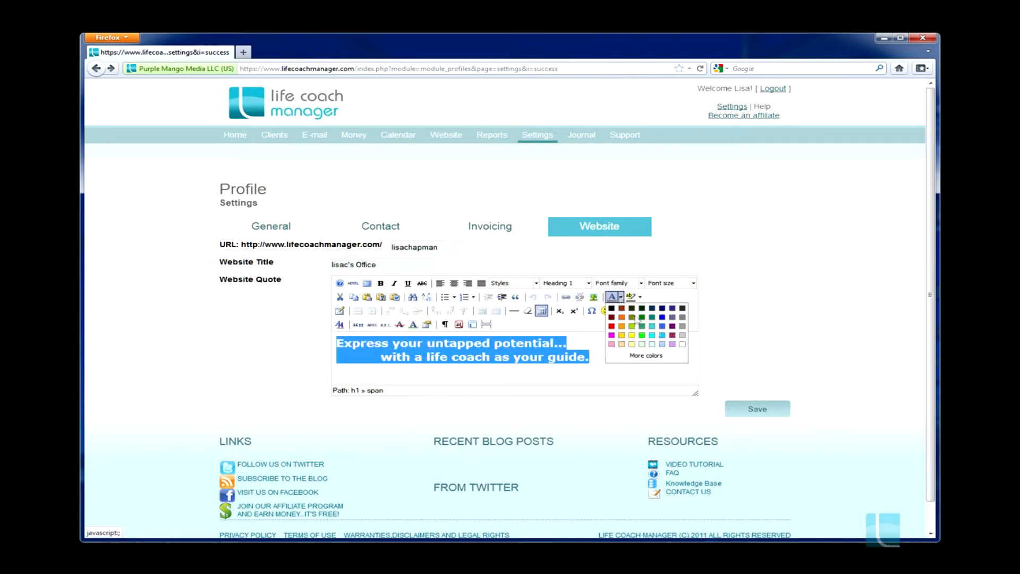
{"action": "left_click", "coordinate": [683, 335]}
{"action": "left_click", "coordinate": [629, 361]}
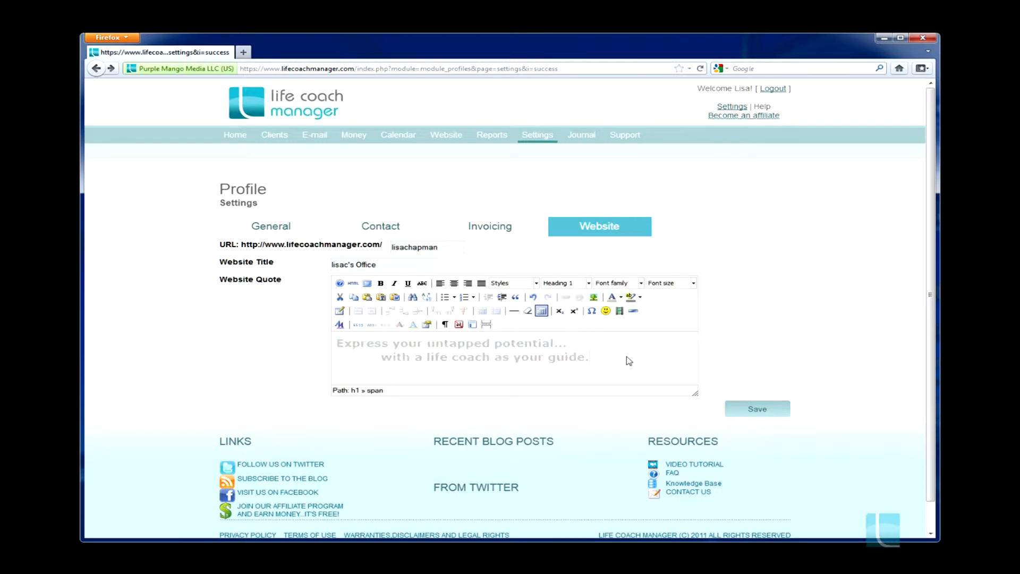
{"action": "left_click", "coordinate": [753, 409]}
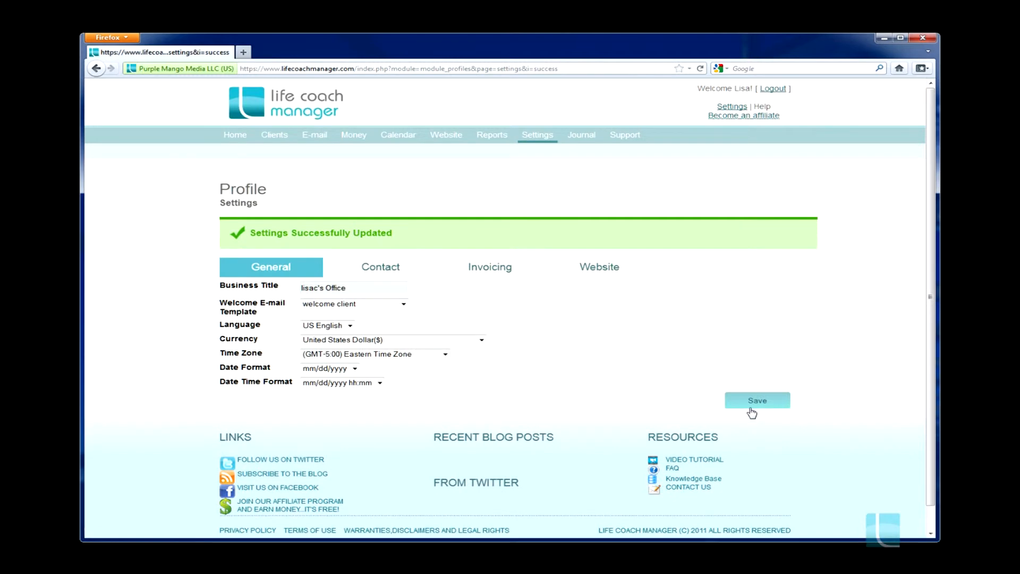
Preview the coaching website to check its logo, theme, quote and Home page content, and return to the profile settings
{"action": "mouse_move", "coordinate": [448, 140]}
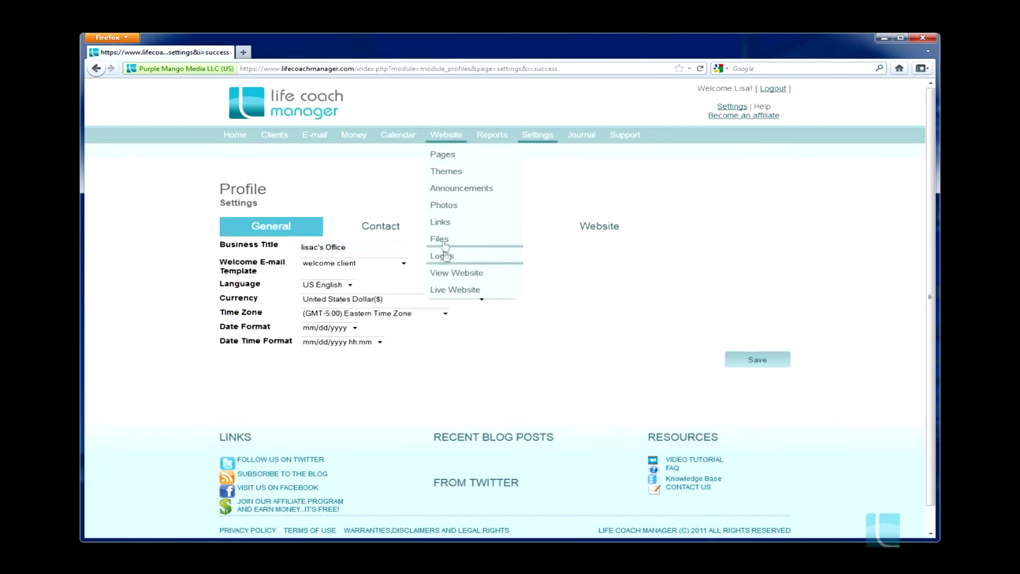
{"action": "left_click", "coordinate": [447, 272]}
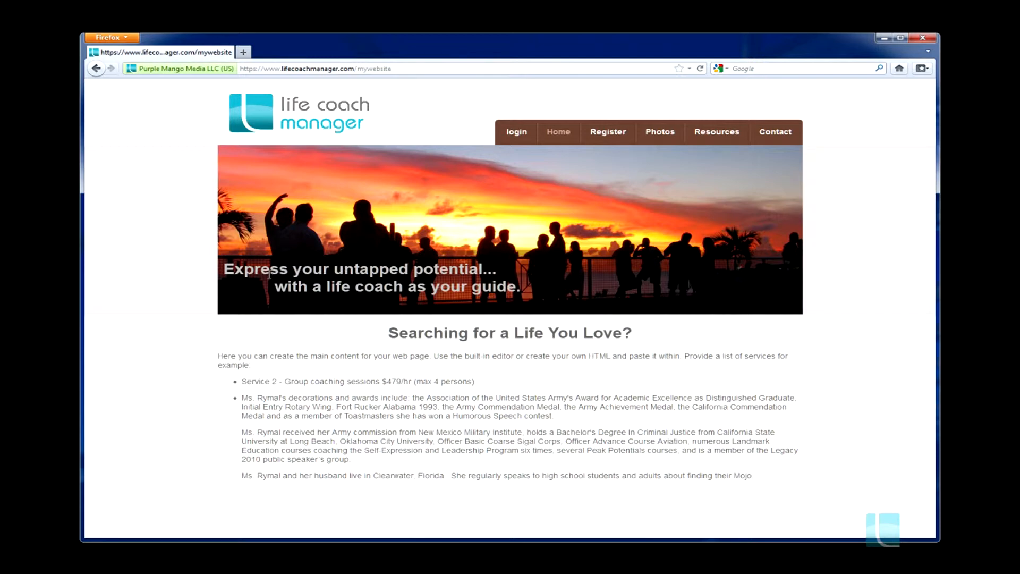
{"action": "left_click", "coordinate": [96, 69]}
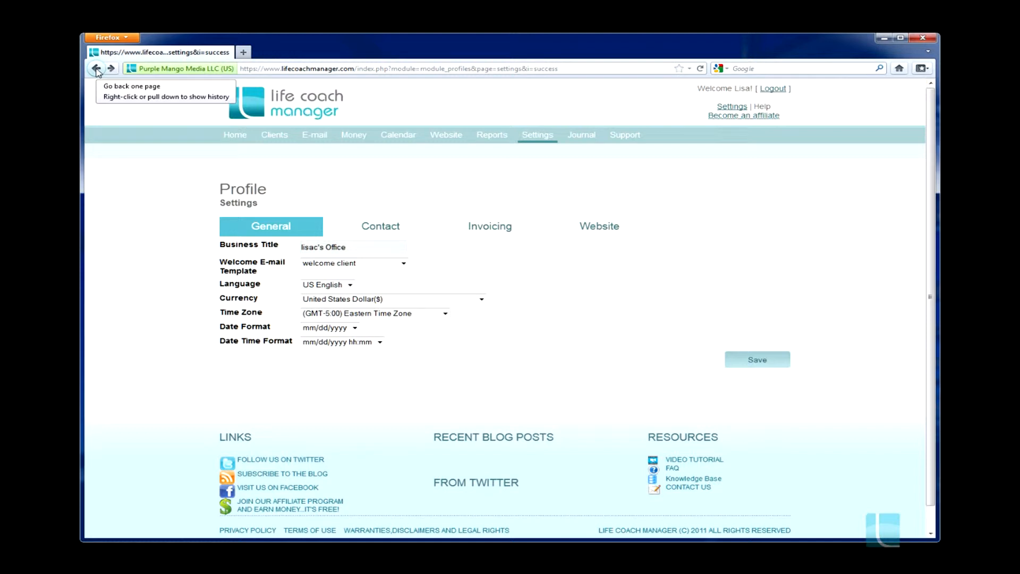
Start a new client record with the client's first name, last name and e-mail, and allow all permissions in its security settings
{"action": "mouse_move", "coordinate": [275, 137]}
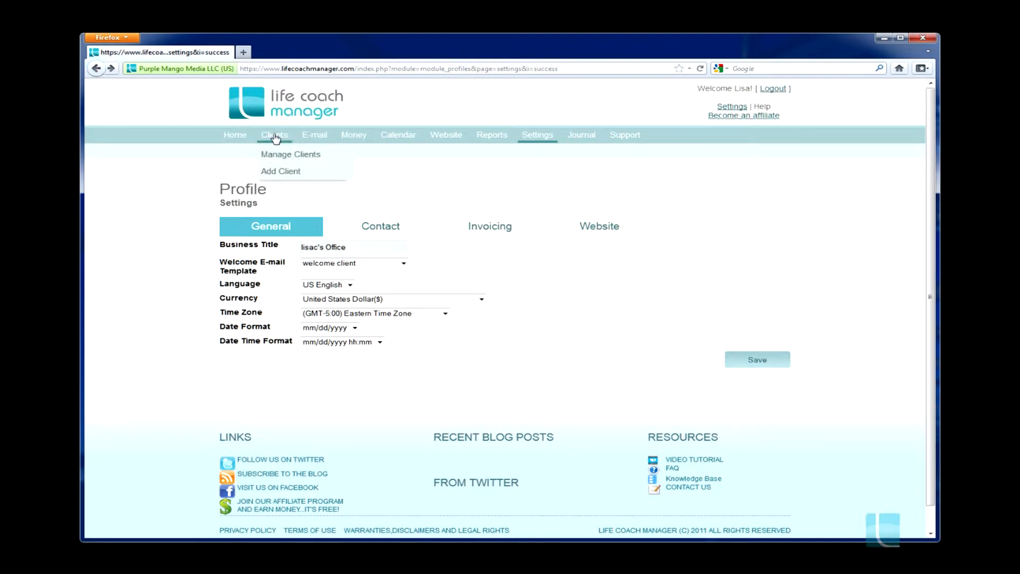
{"action": "left_click", "coordinate": [278, 172]}
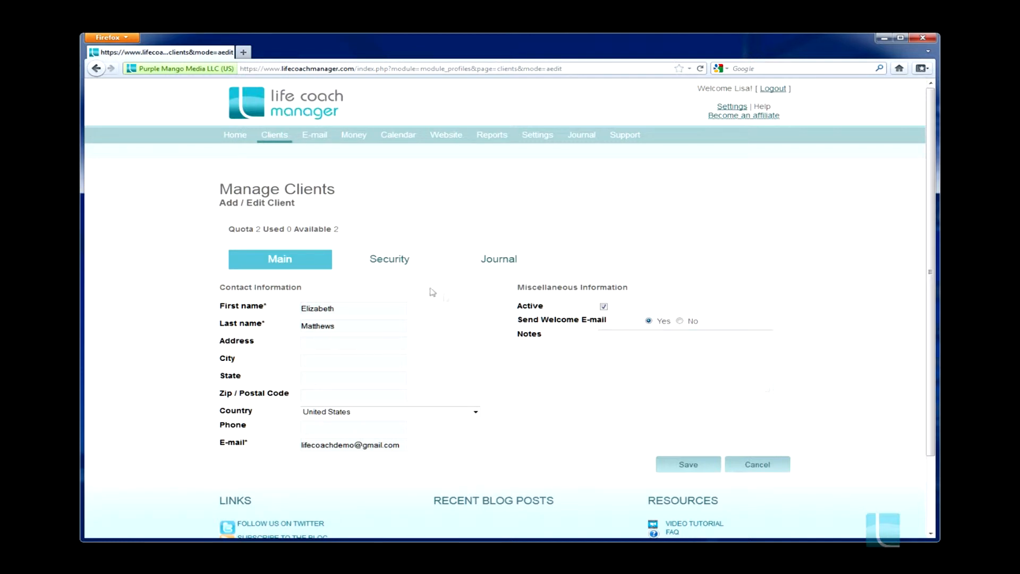
{"action": "left_click", "coordinate": [398, 263]}
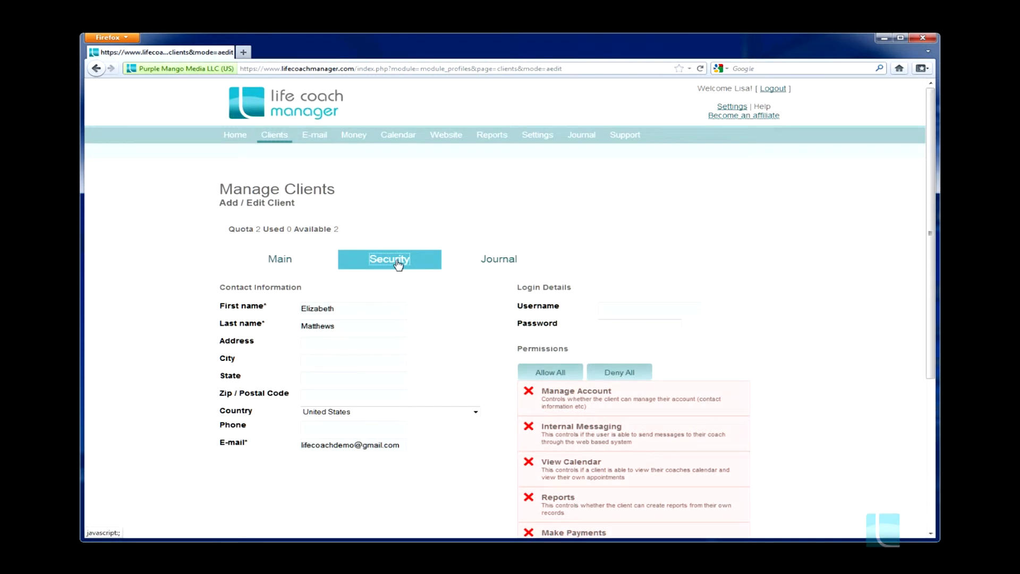
{"action": "left_click", "coordinate": [547, 374]}
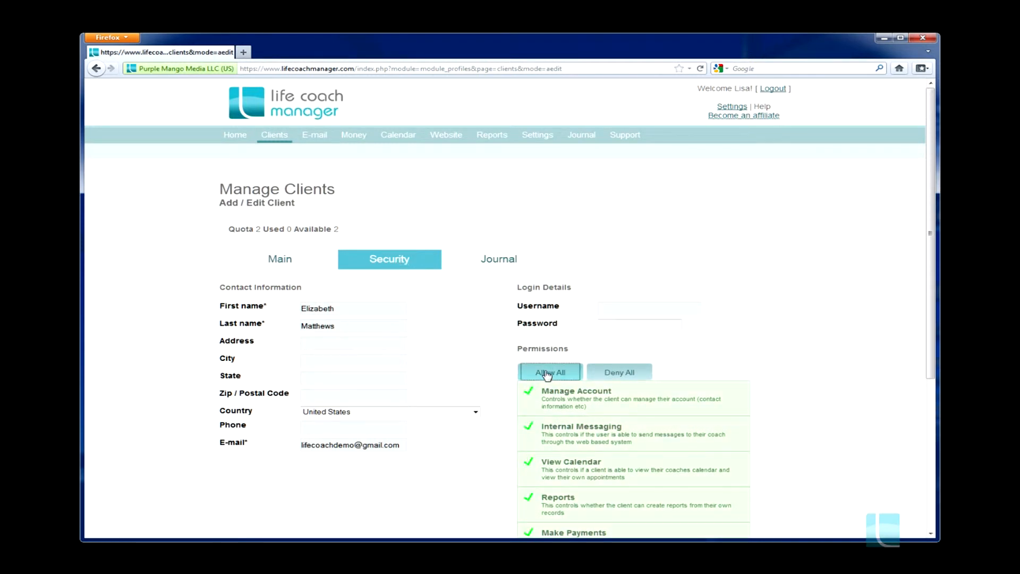
Enter the client's username and password in the login details and save the client record
{"action": "left_click", "coordinate": [605, 311]}
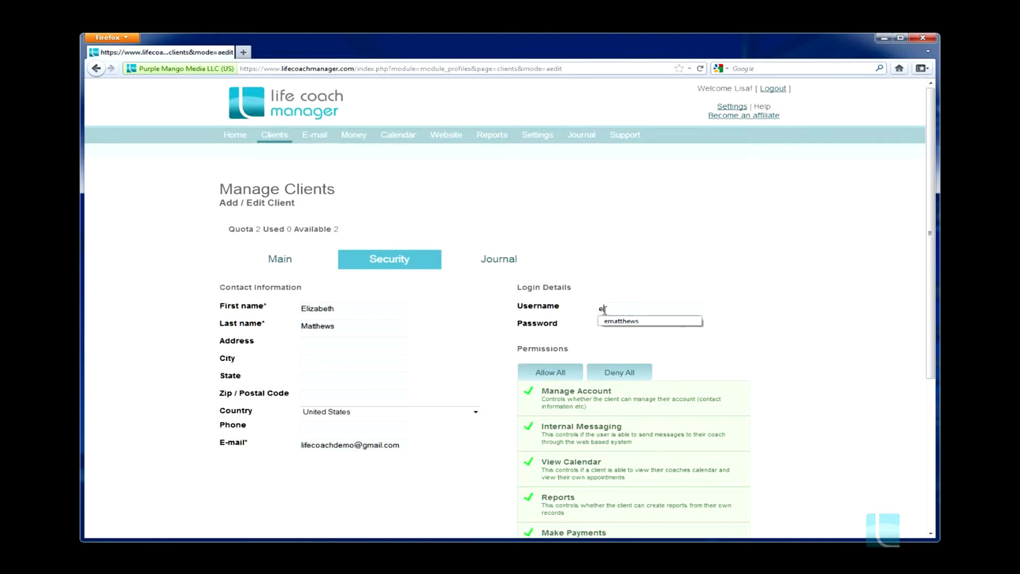
{"action": "left_click", "coordinate": [795, 314]}
{"action": "left_click_drag", "start_coordinate": [641, 326], "coordinate": [590, 327]}
{"action": "type", "text": "••••••"}
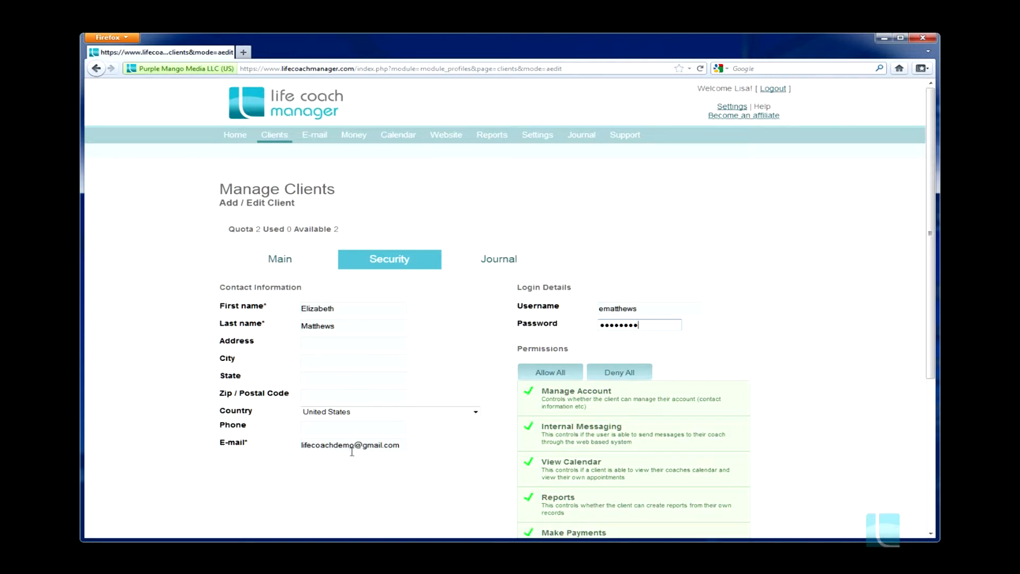
{"action": "scroll", "coordinate": [798, 354], "scroll_direction": "down", "scroll_amount": 5}
{"action": "left_click", "coordinate": [684, 378]}
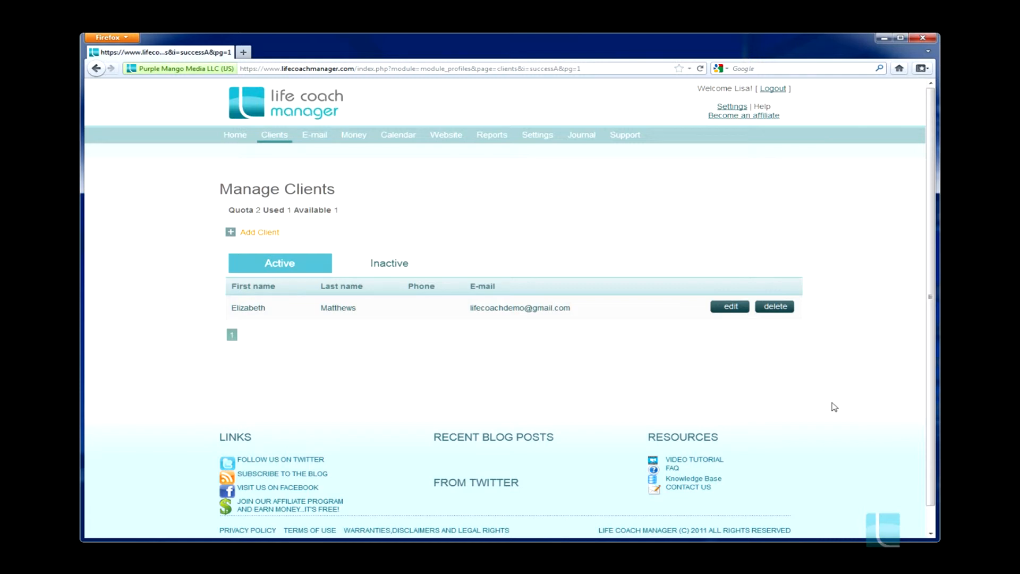
Create a calendar event in day view for 15 November 2011, 10:00 to 11:00, and assign it to the new client
{"action": "mouse_move", "coordinate": [410, 141]}
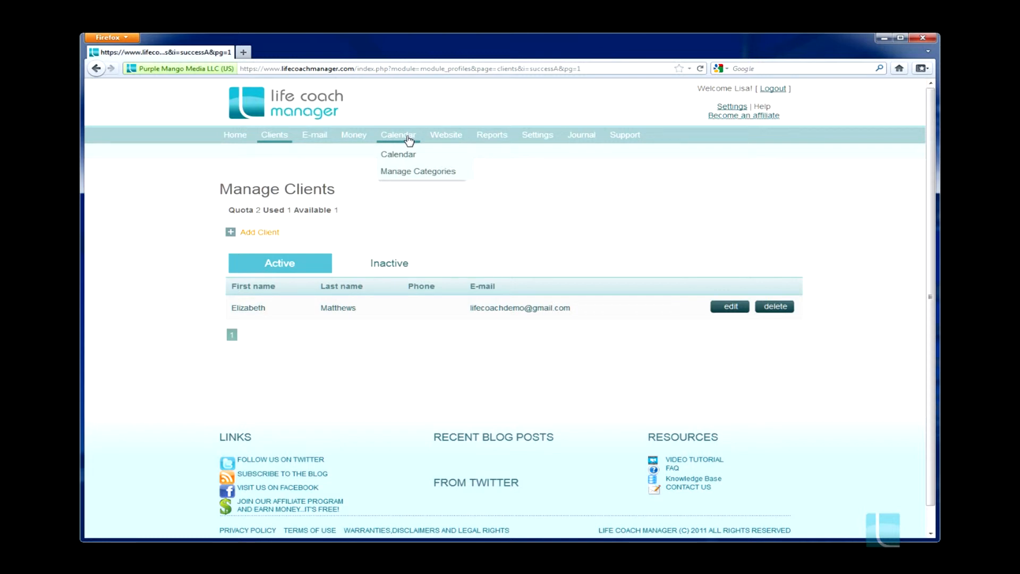
{"action": "left_click", "coordinate": [403, 155]}
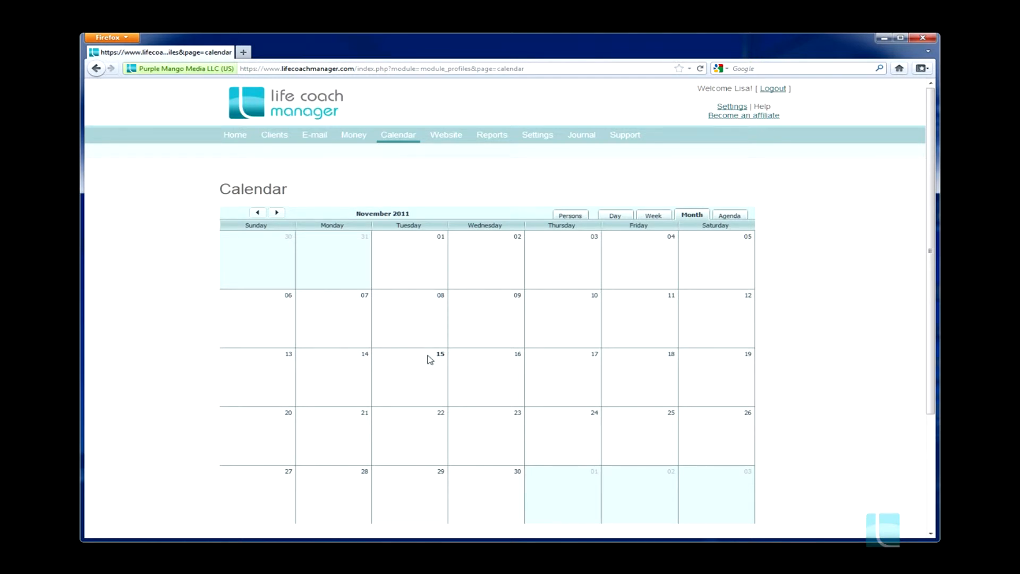
{"action": "left_click", "coordinate": [654, 217]}
{"action": "left_click", "coordinate": [619, 216]}
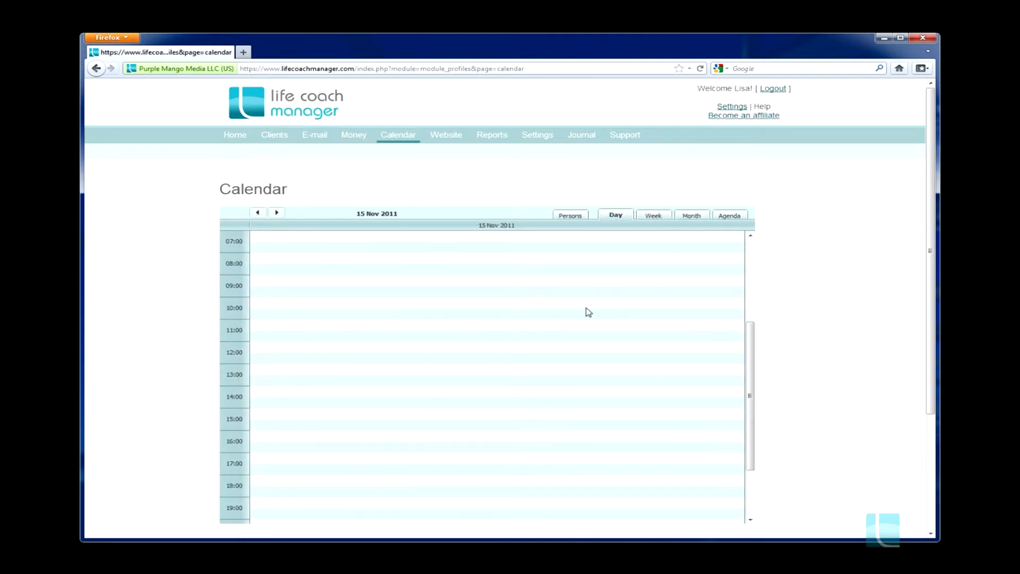
{"action": "double_click", "coordinate": [290, 374]}
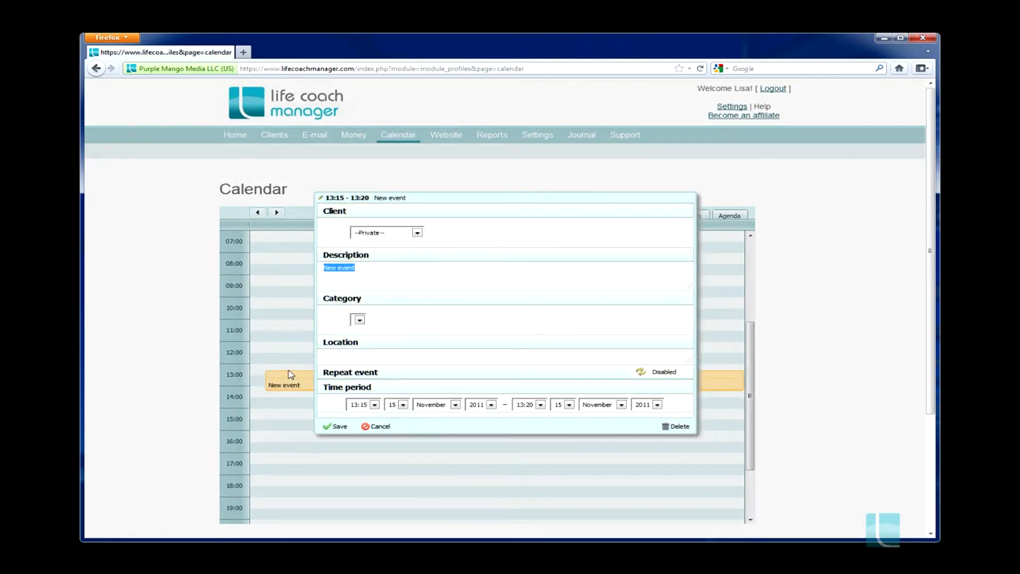
{"action": "left_click", "coordinate": [418, 234]}
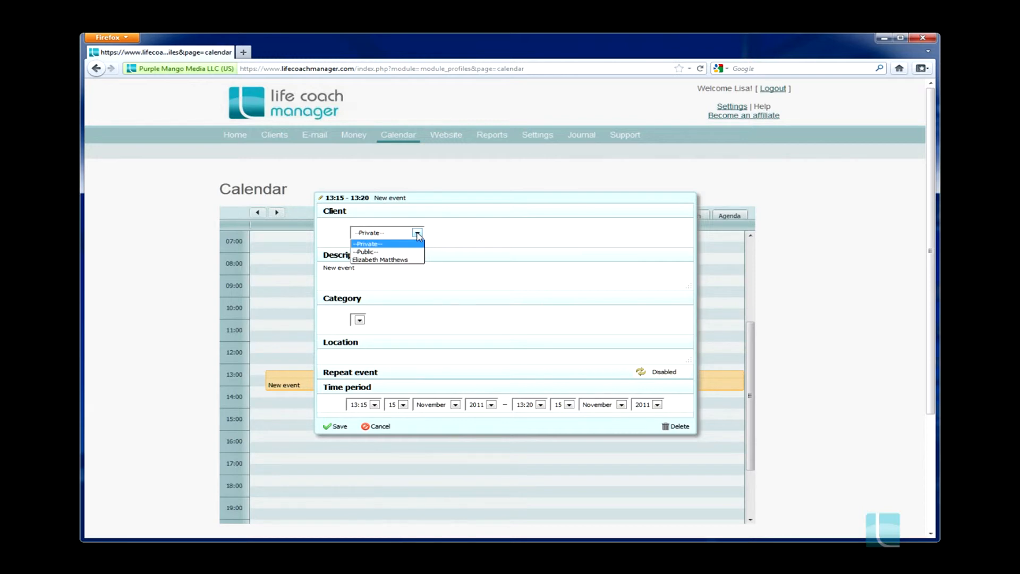
{"action": "left_click", "coordinate": [379, 260]}
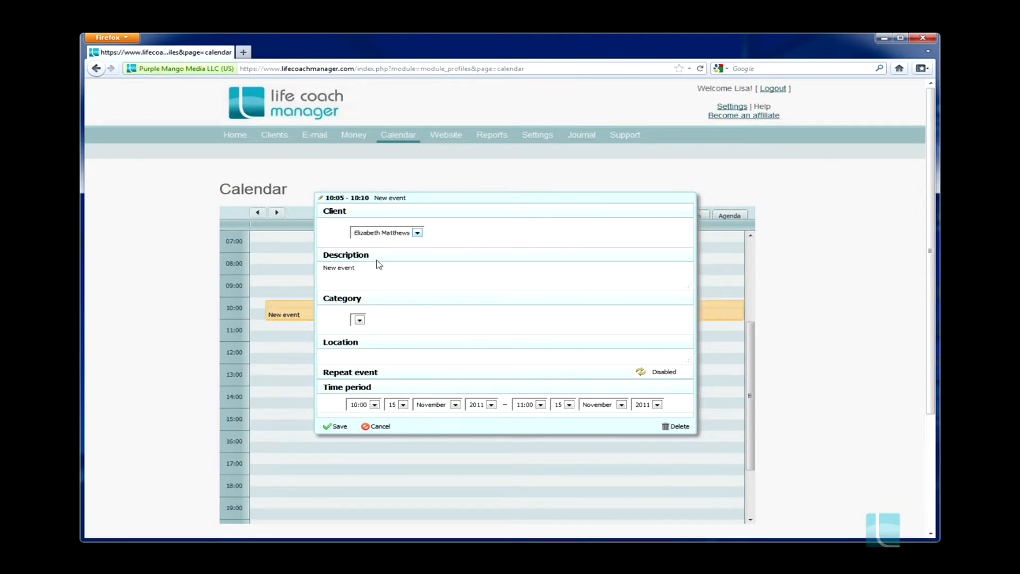
Describe the event as "coaching session 1 hr" followed by the client's short name, set the location to "my office" and save it
{"action": "left_click_drag", "start_coordinate": [362, 267], "coordinate": [325, 270]}
{"action": "type", "text": "roadhing session 1 hr - Liz"}
{"action": "left_click", "coordinate": [361, 354]}
{"action": "type", "text": "my office"}
{"action": "left_click", "coordinate": [340, 427]}
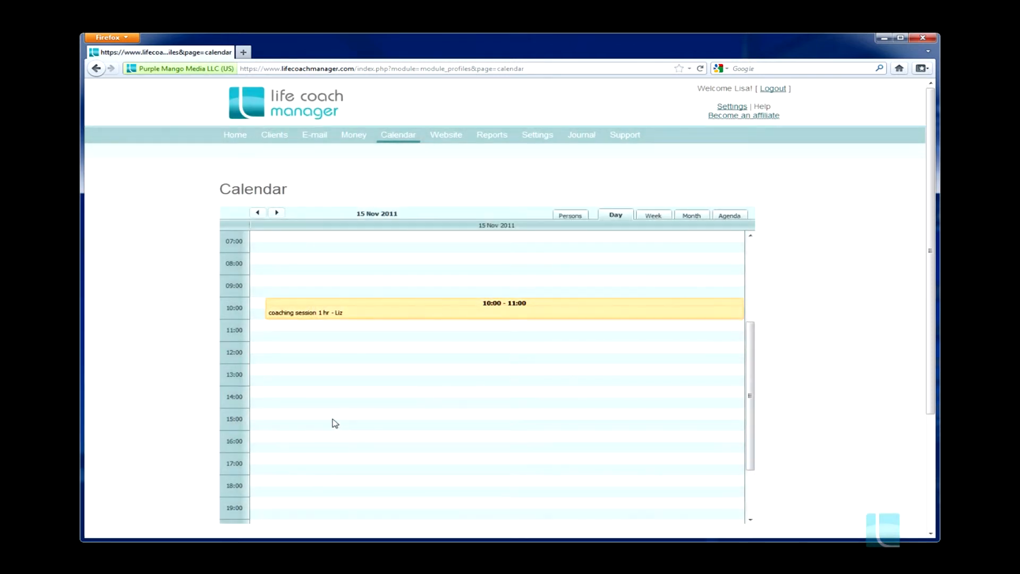
Start a new inventory item named "coaching session, per hour"
{"action": "mouse_move", "coordinate": [348, 137]}
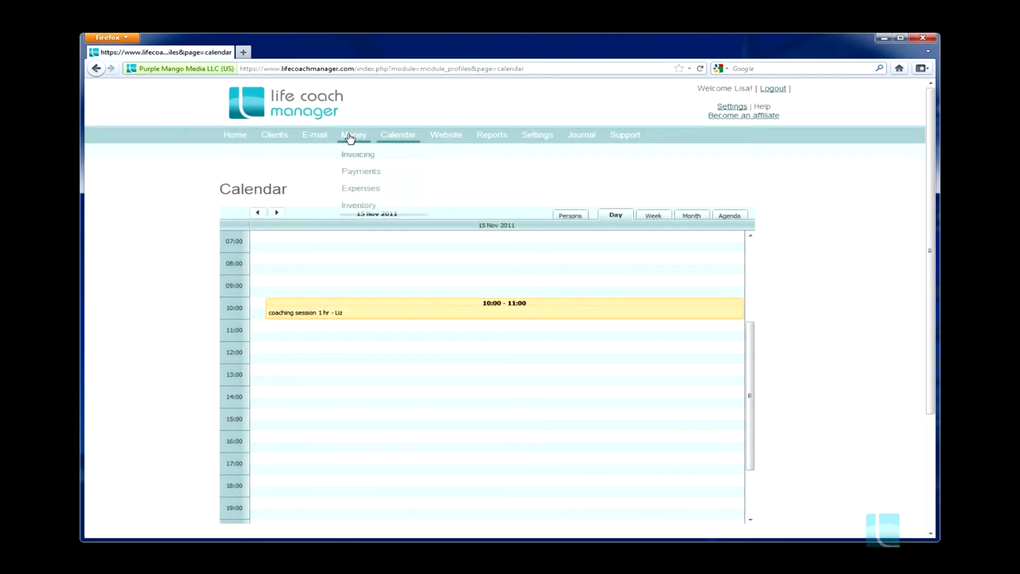
{"action": "left_click", "coordinate": [359, 207]}
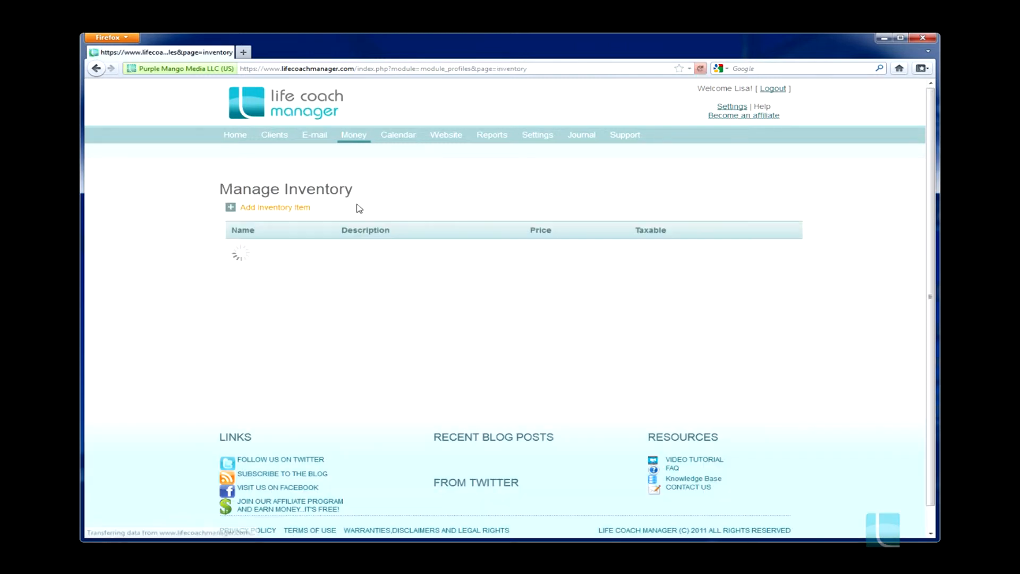
{"action": "left_click", "coordinate": [302, 208]}
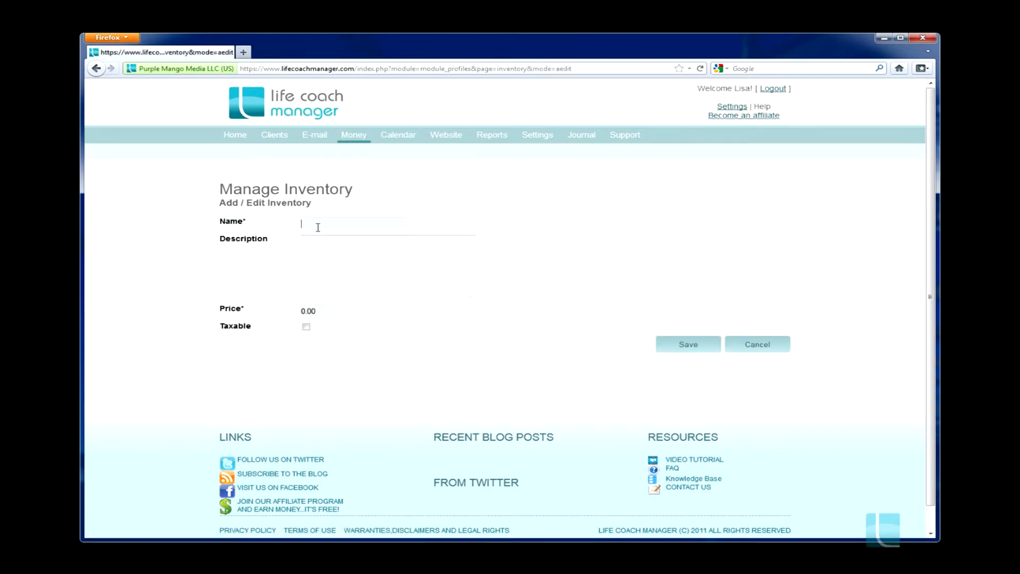
{"action": "type", "text": "c"}
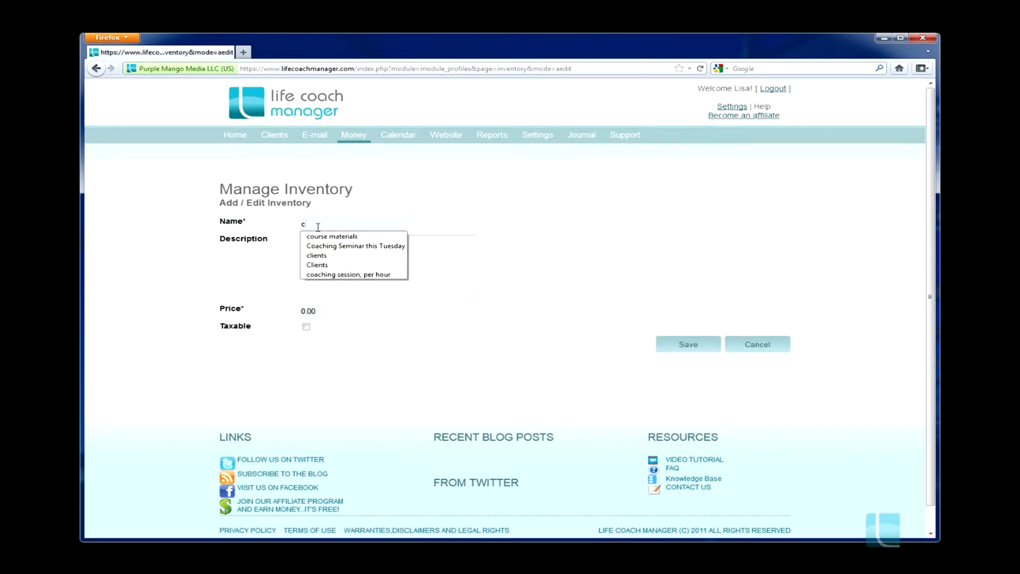
{"action": "key", "text": "Down"}
{"action": "key", "text": "Down"}
{"action": "key", "text": "Down"}
{"action": "key", "text": "Down"}
{"action": "key", "text": "Down"}
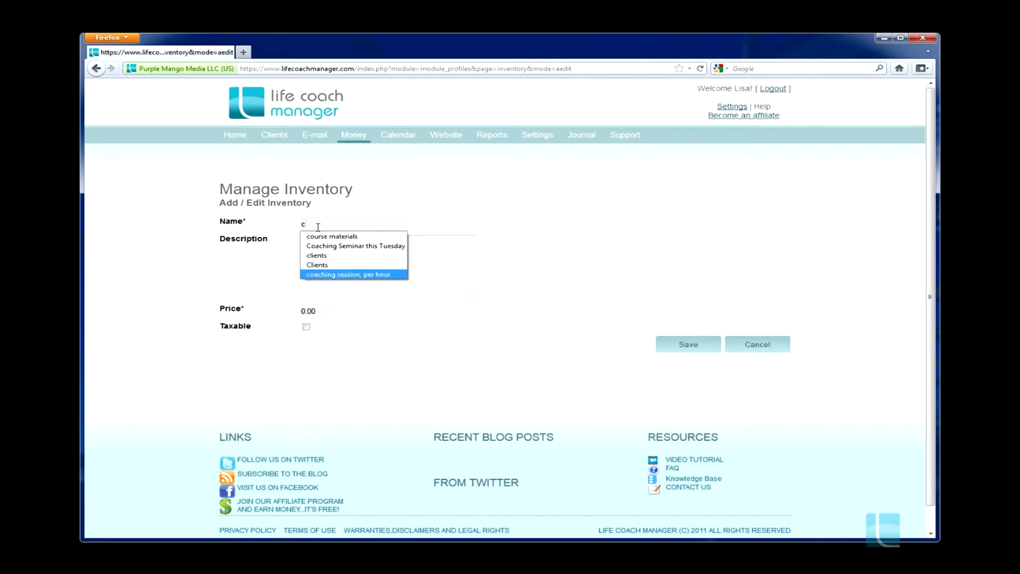
{"action": "key", "text": "Return"}
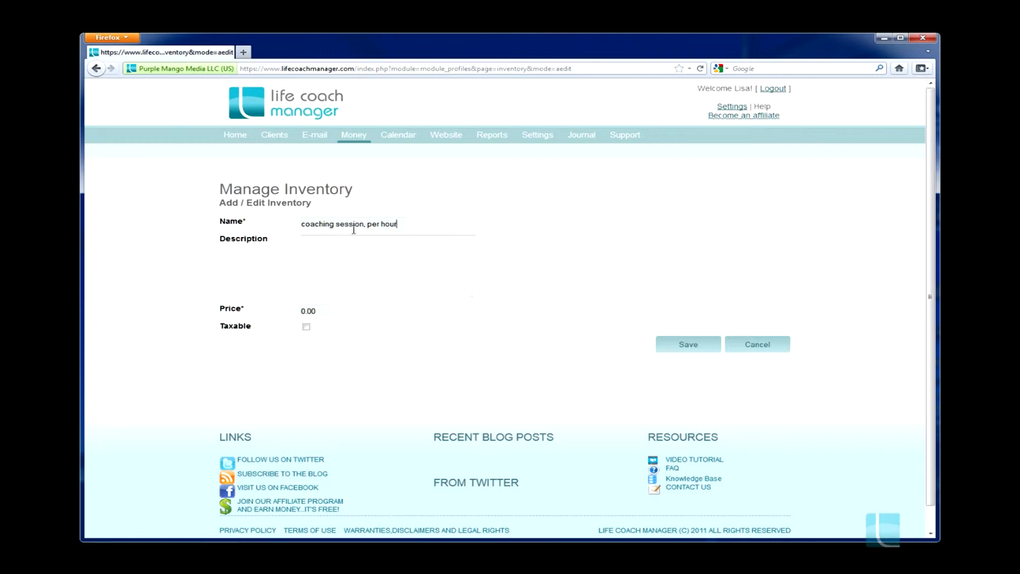
Give the inventory item the description "coaching session" and a price of 149.00, mark it taxable and save it
{"action": "left_click", "coordinate": [325, 247]}
{"action": "type", "text": "coaching sessi"}
{"action": "left_click_drag", "start_coordinate": [321, 312], "coordinate": [267, 313]}
{"action": "type", "text": "149.00"}
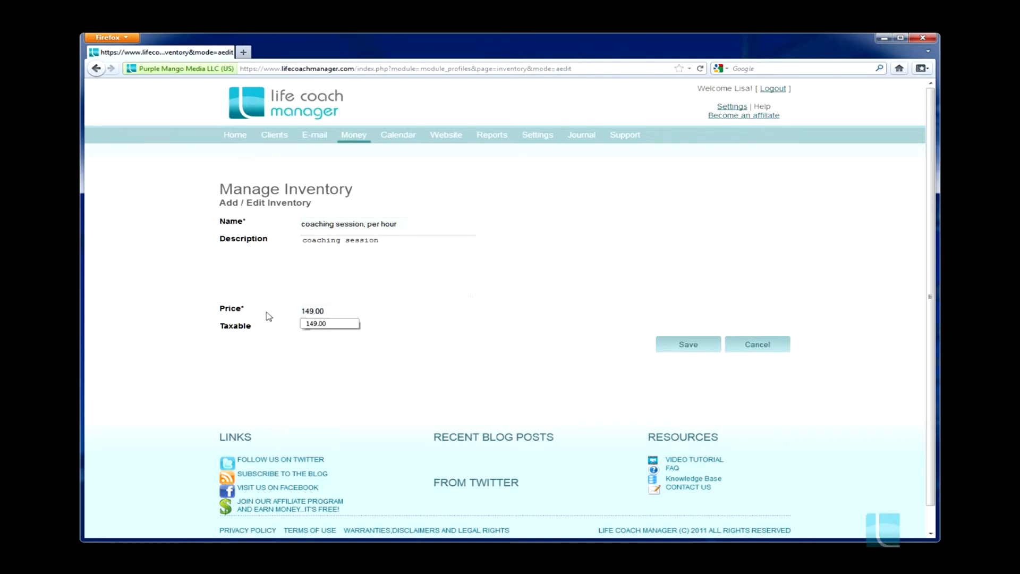
{"action": "left_click", "coordinate": [419, 312]}
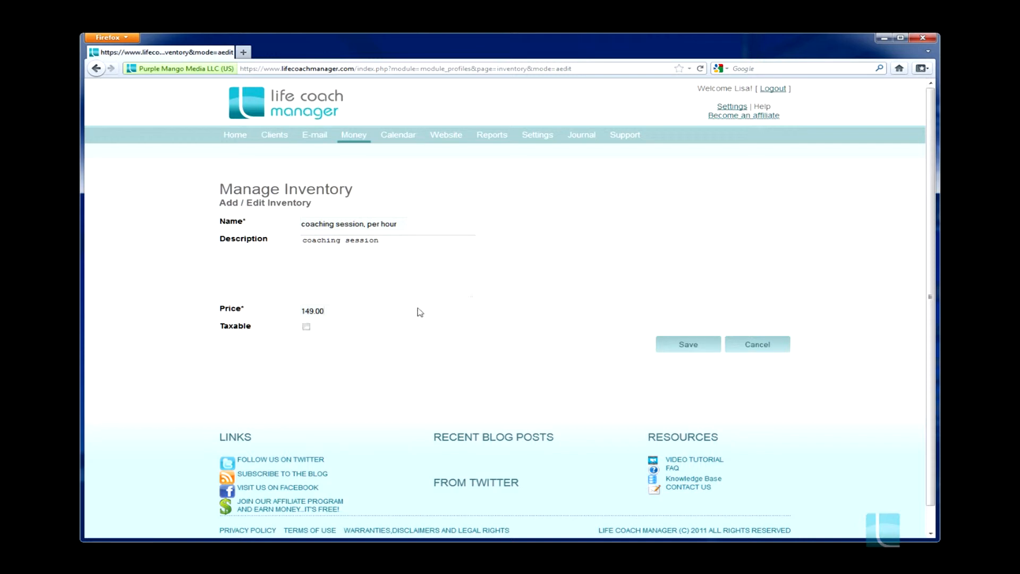
{"action": "left_click", "coordinate": [306, 328]}
{"action": "left_click", "coordinate": [690, 345]}
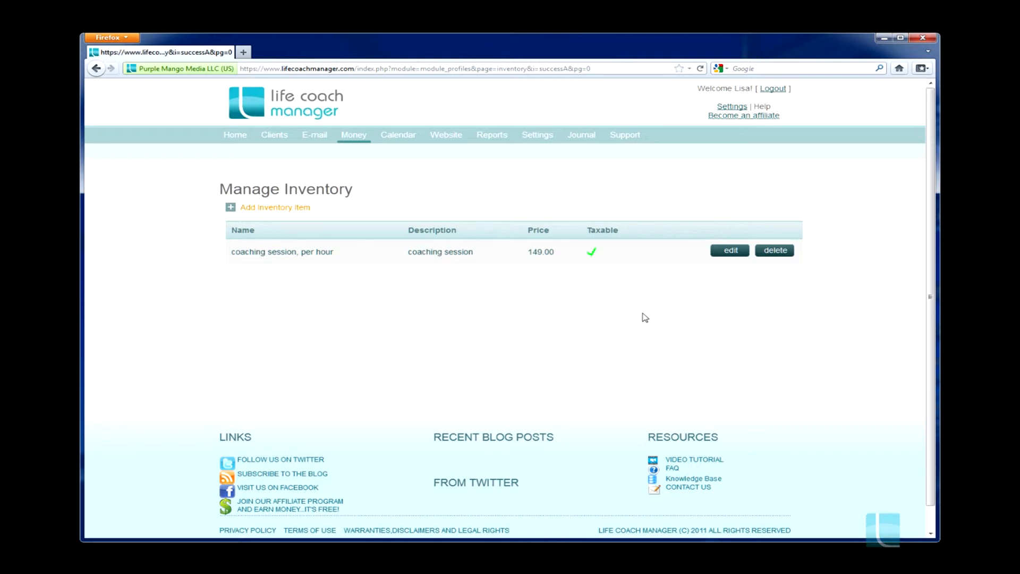
Start a new invoice, choose the new client for it and open its items section
{"action": "mouse_move", "coordinate": [356, 141]}
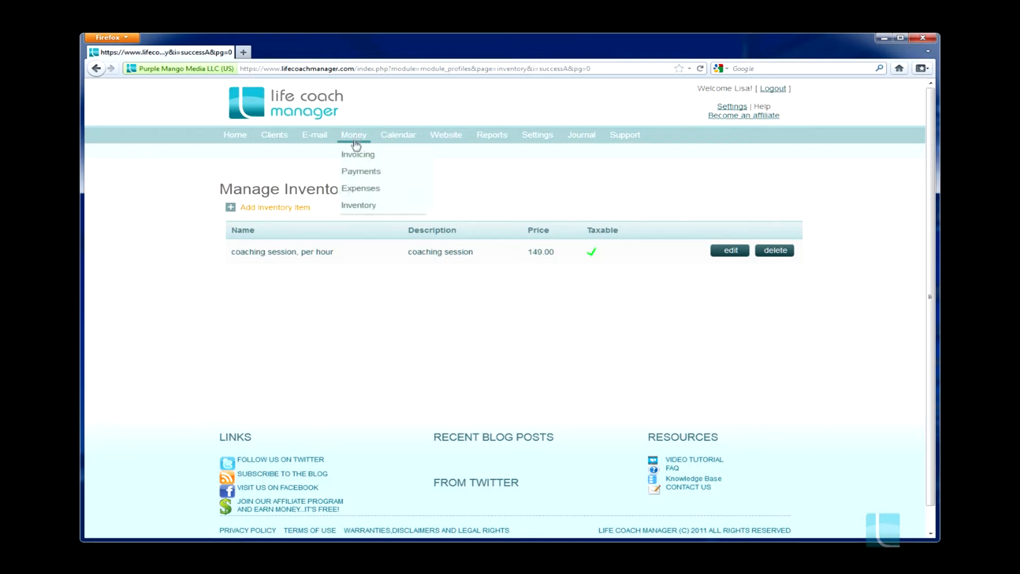
{"action": "left_click", "coordinate": [353, 154]}
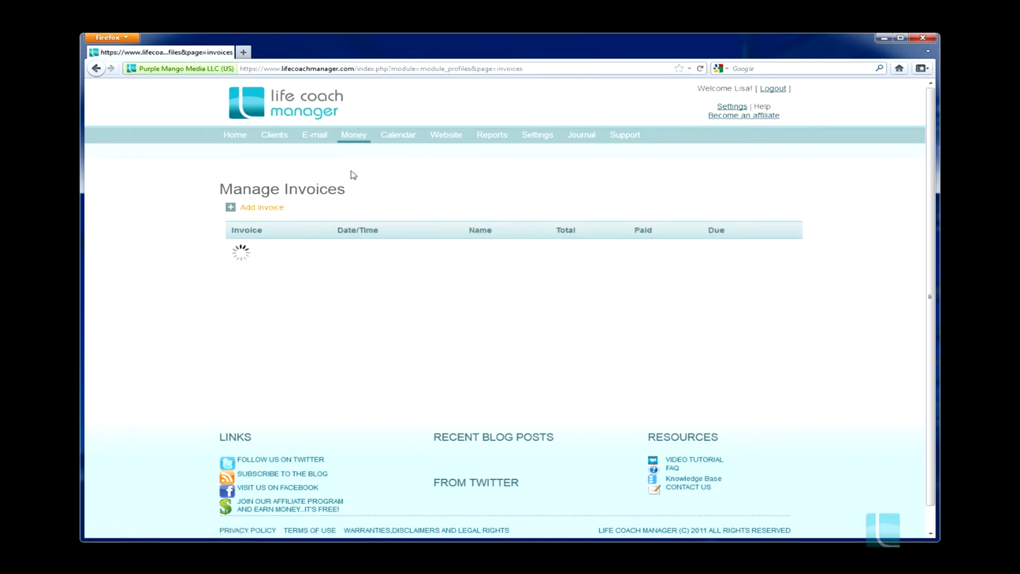
{"action": "left_click", "coordinate": [273, 211]}
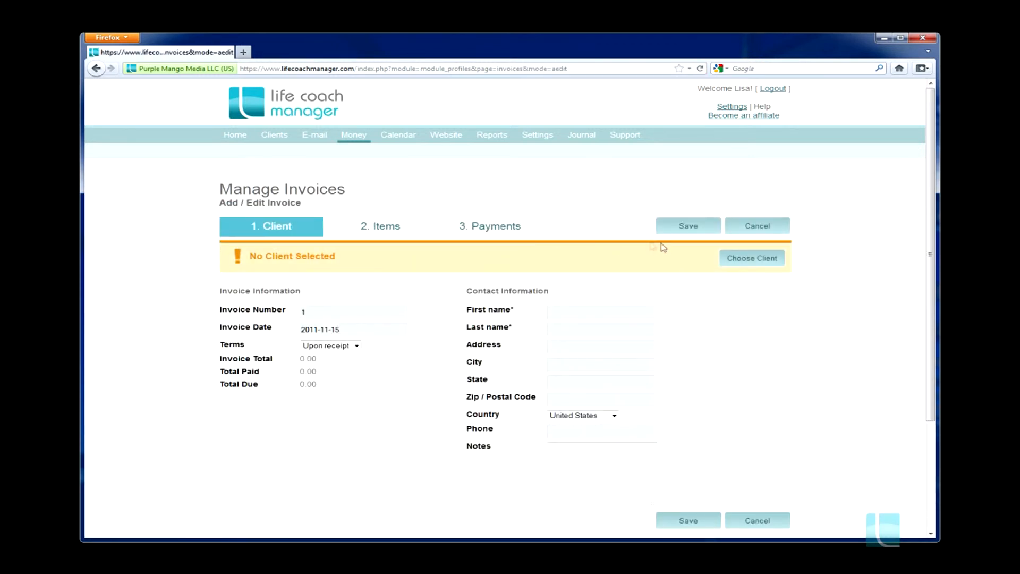
{"action": "left_click", "coordinate": [755, 260]}
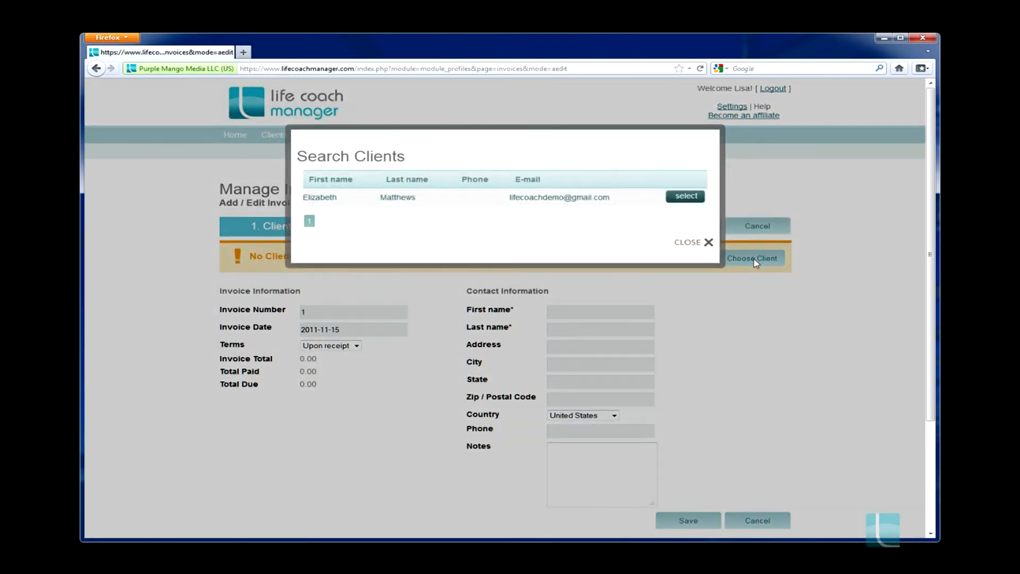
{"action": "left_click", "coordinate": [686, 197]}
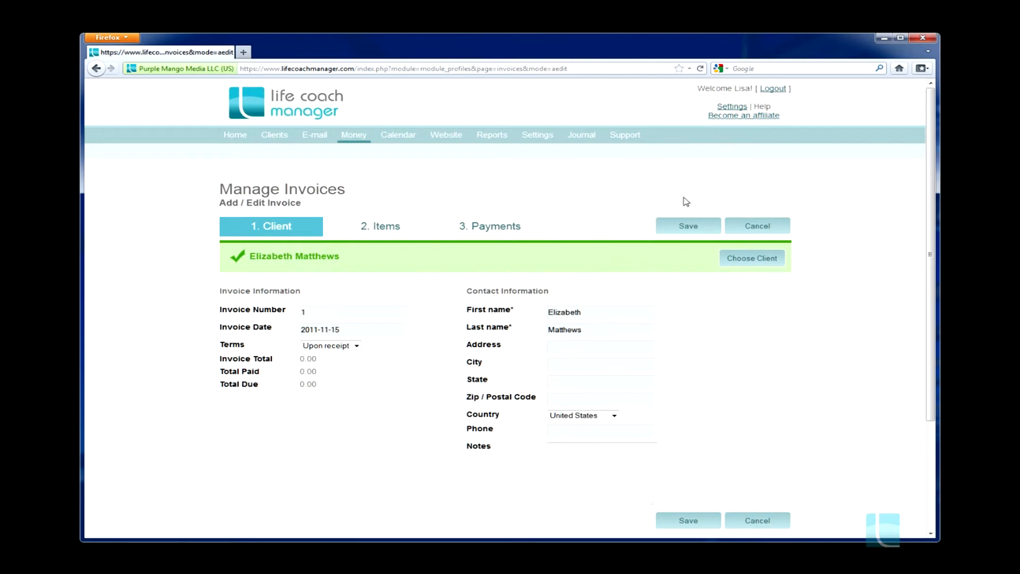
{"action": "left_click", "coordinate": [389, 230]}
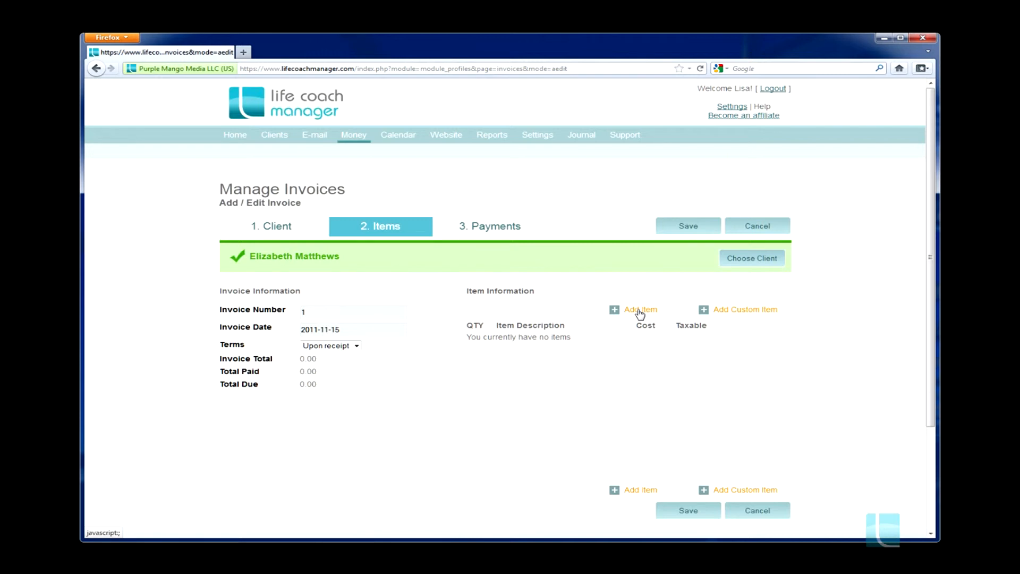
{"action": "left_click", "coordinate": [732, 313]}
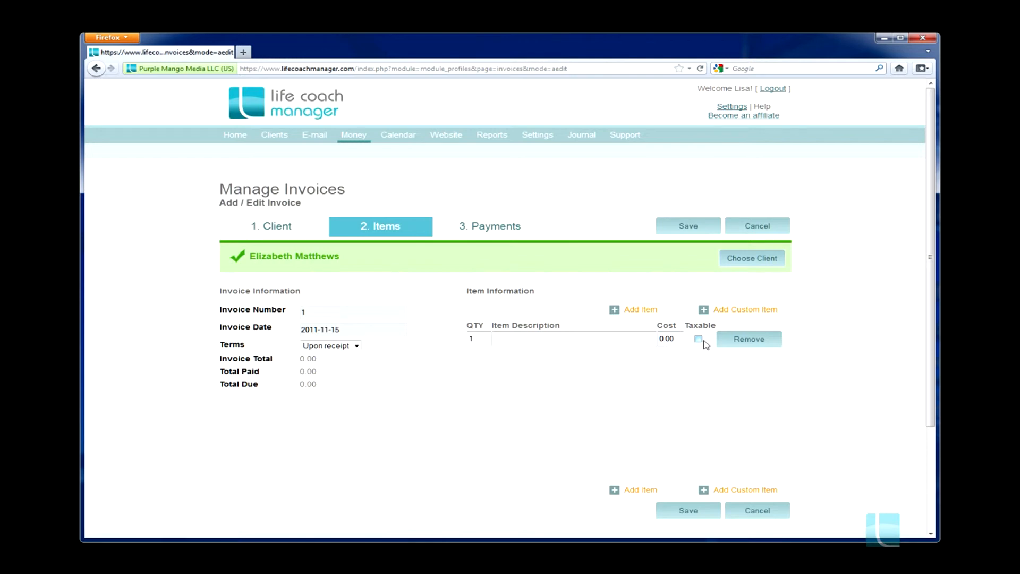
{"action": "left_click", "coordinate": [730, 344]}
{"action": "left_click", "coordinate": [503, 265]}
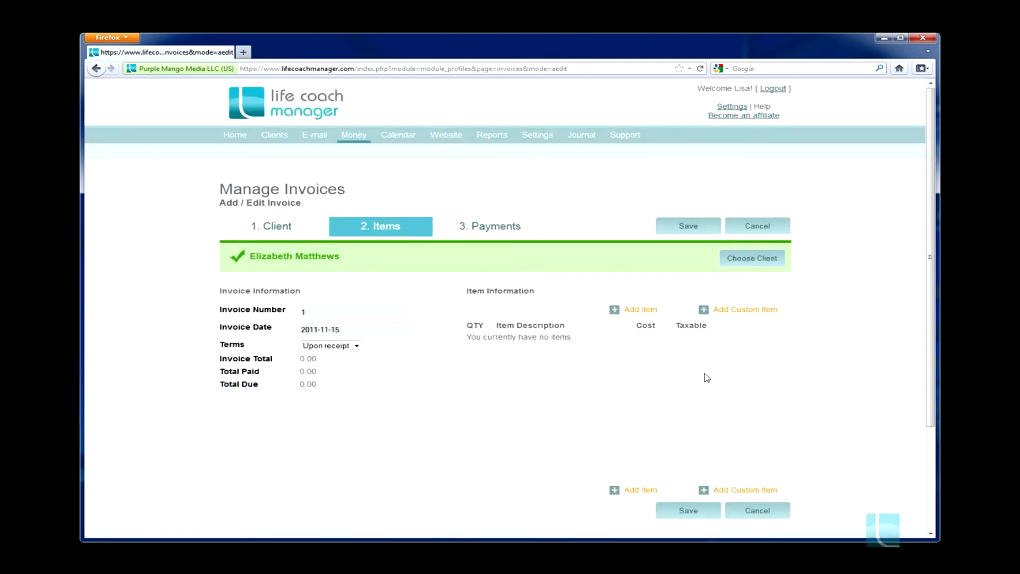
Add the inventory item "coaching session, per hour" to the invoice and save the invoice
{"action": "left_click", "coordinate": [640, 310]}
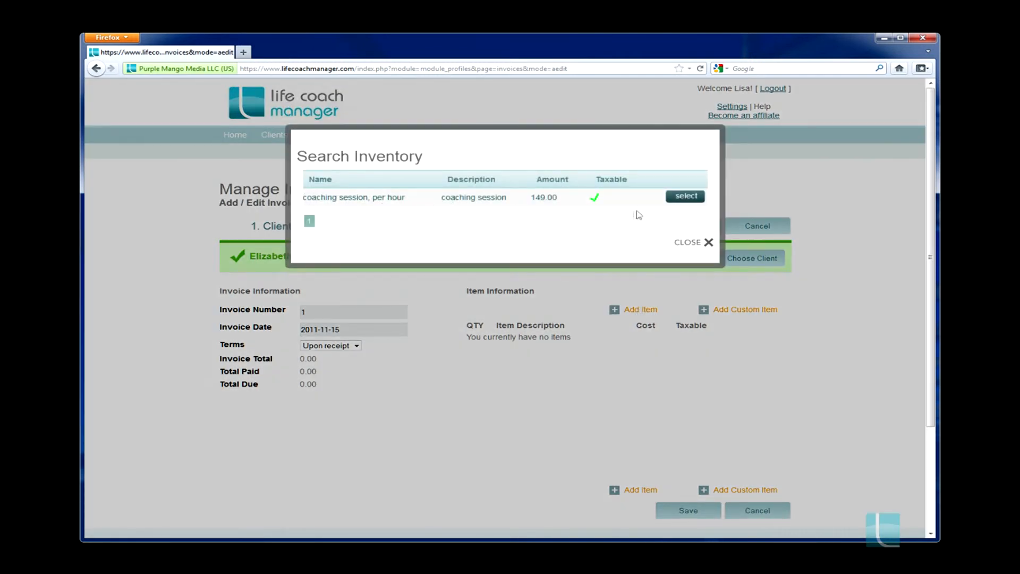
{"action": "left_click", "coordinate": [685, 196]}
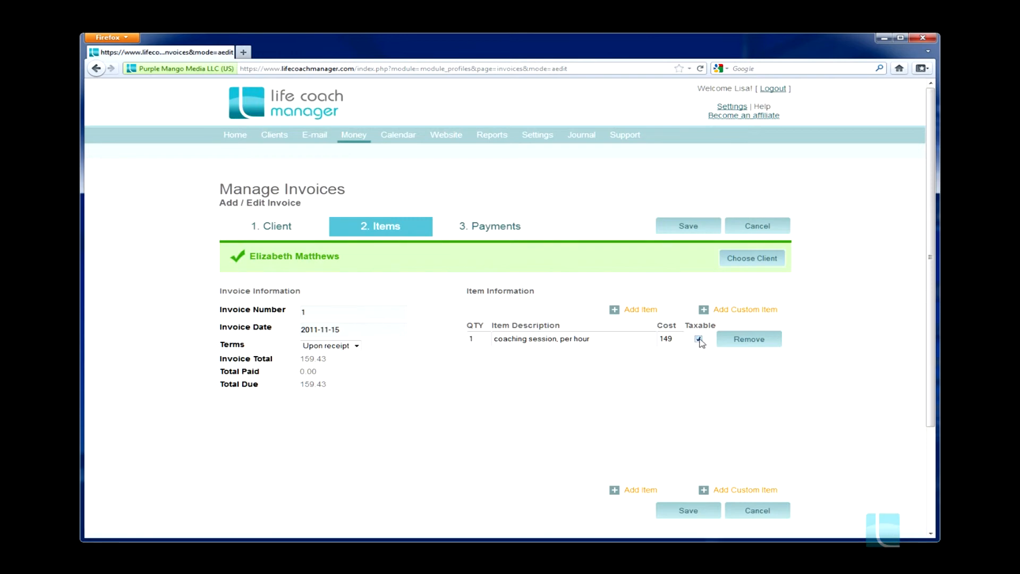
{"action": "left_click", "coordinate": [678, 513]}
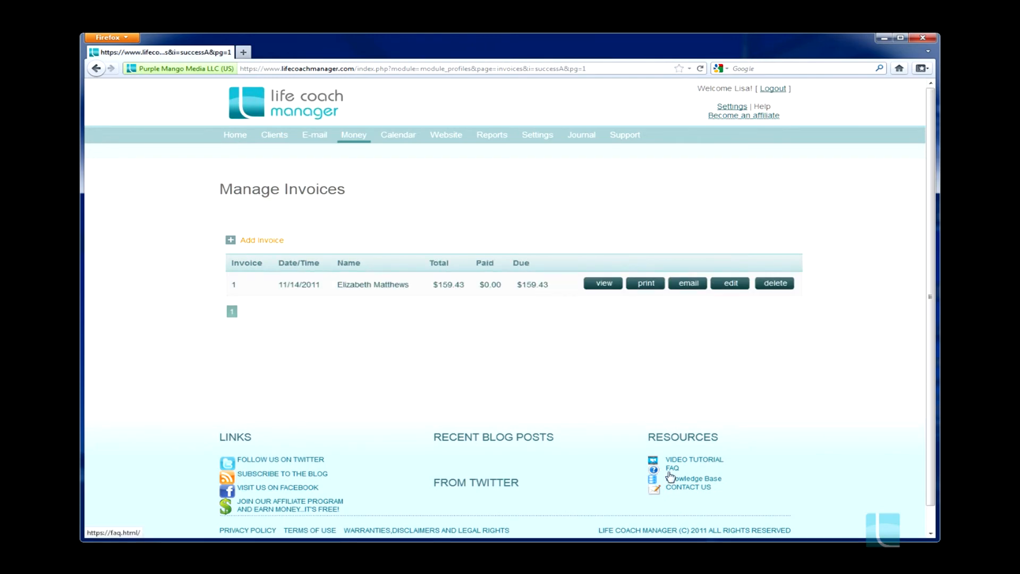
Open the client's saved invoice, print a copy and e-mail the invoice
{"action": "left_click", "coordinate": [605, 251]}
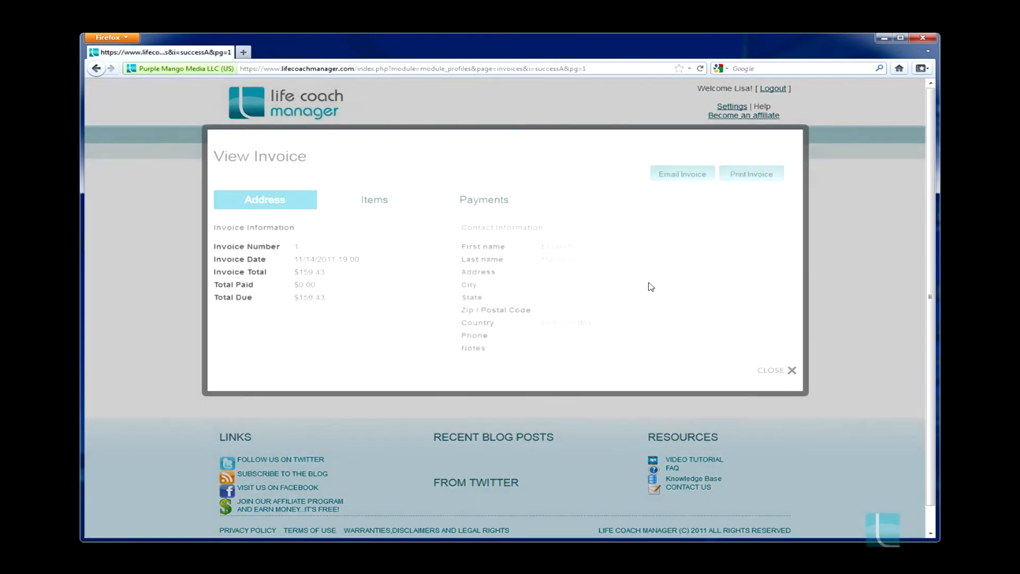
{"action": "left_click", "coordinate": [749, 178]}
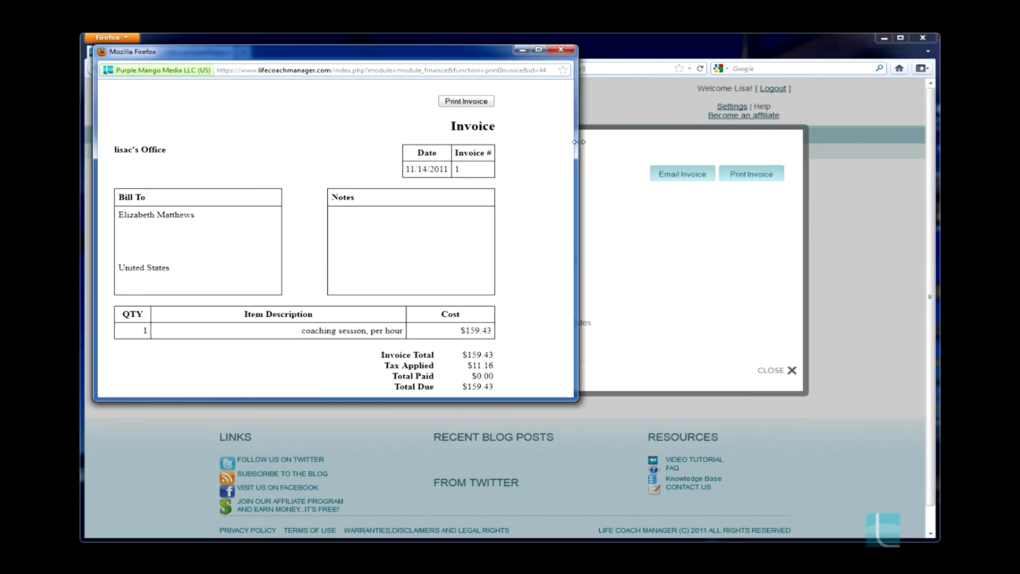
{"action": "left_click", "coordinate": [462, 102]}
{"action": "left_click", "coordinate": [323, 287]}
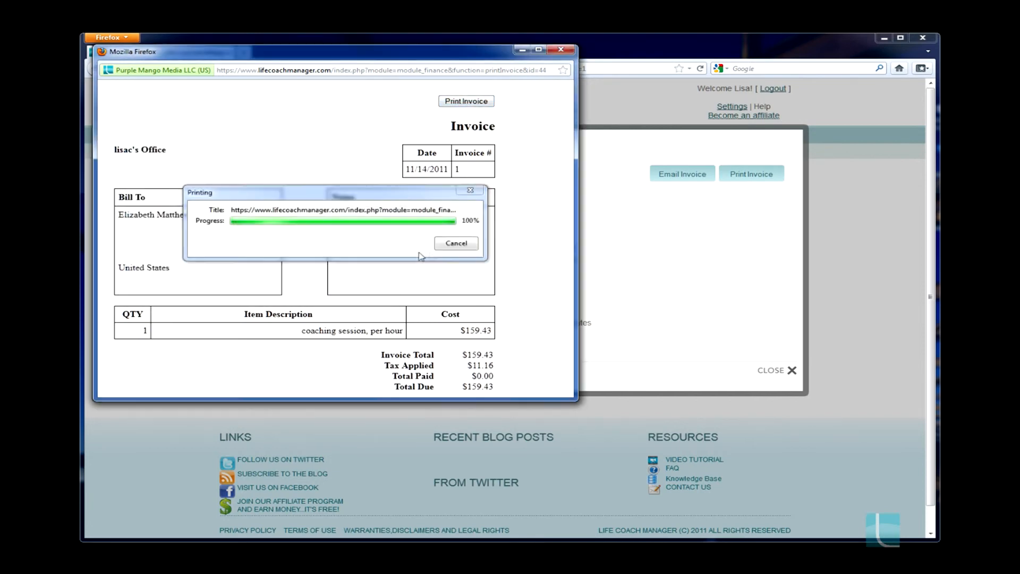
{"action": "left_click", "coordinate": [561, 49]}
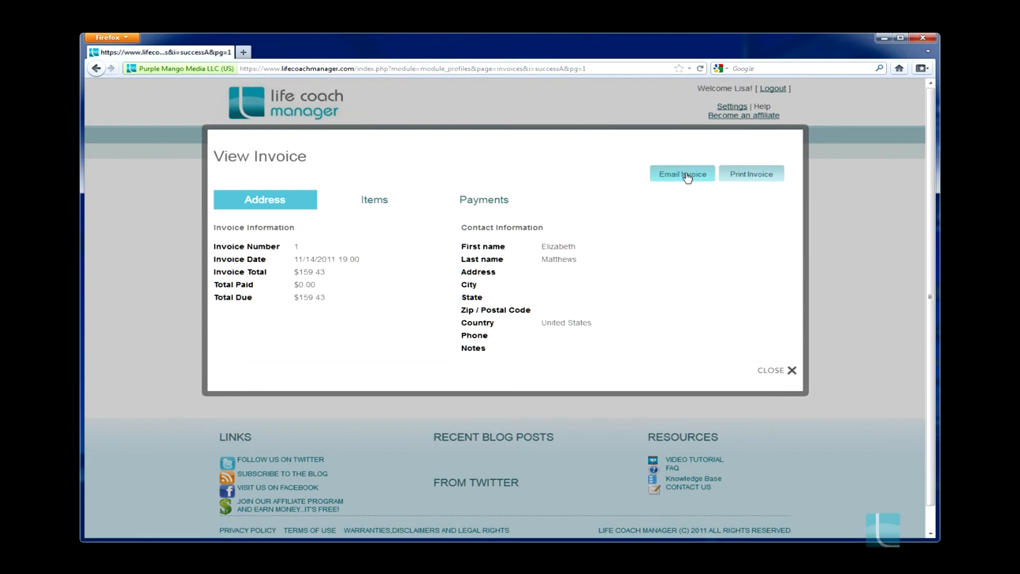
{"action": "left_click", "coordinate": [687, 177]}
{"action": "left_click", "coordinate": [590, 181]}
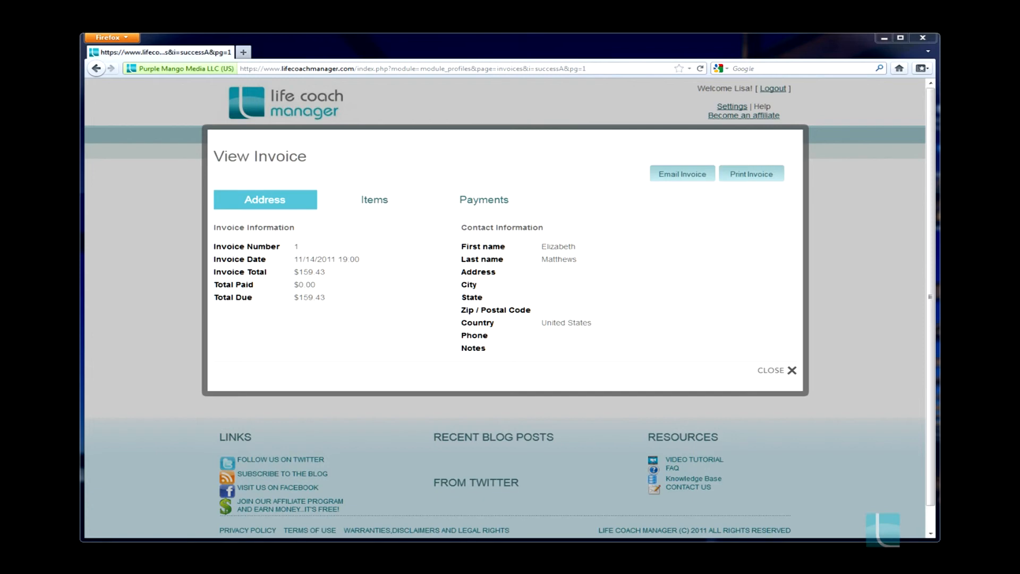
Switch to the client's Gmail inbox and read the welcome message and the invoice e-mail
{"action": "left_click_drag", "start_coordinate": [1019, 108], "coordinate": [511, 81]}
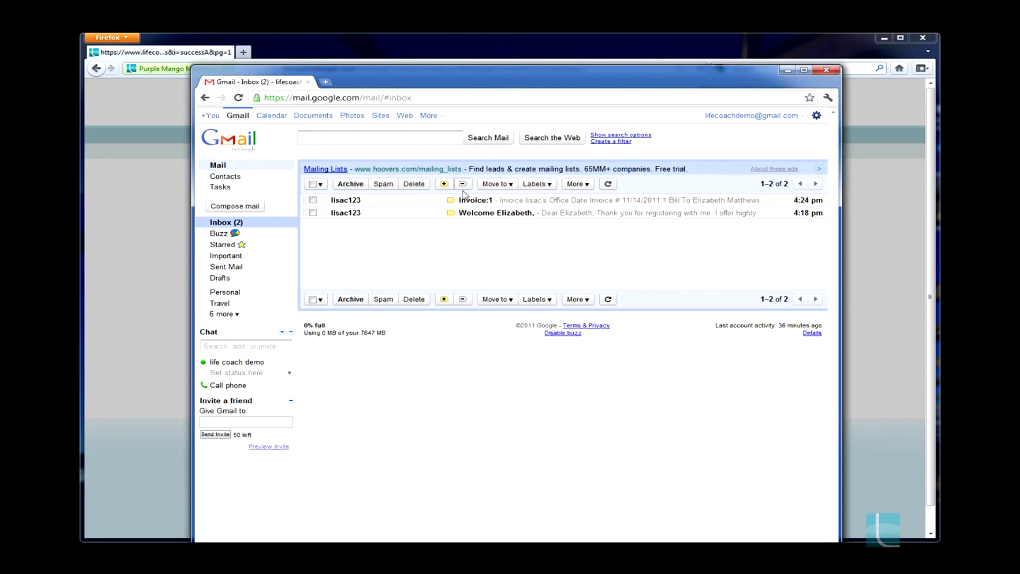
{"action": "left_click", "coordinate": [478, 215]}
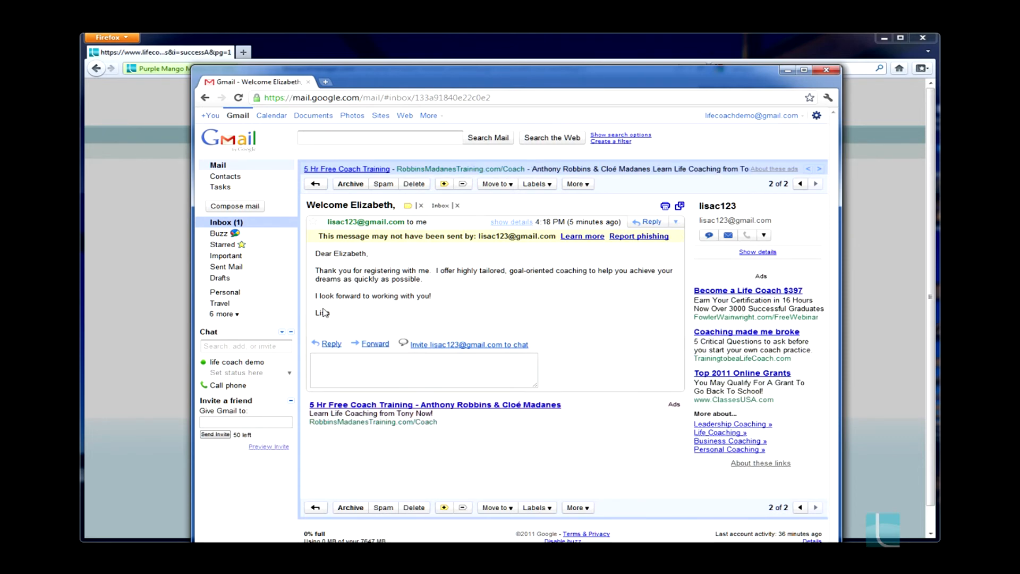
{"action": "left_click", "coordinate": [205, 98]}
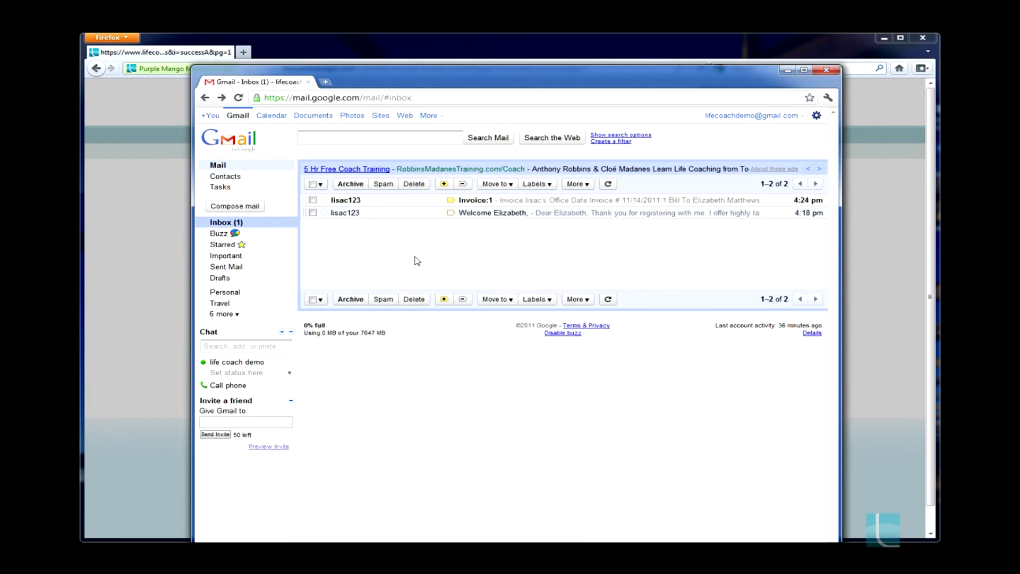
{"action": "left_click", "coordinate": [480, 201]}
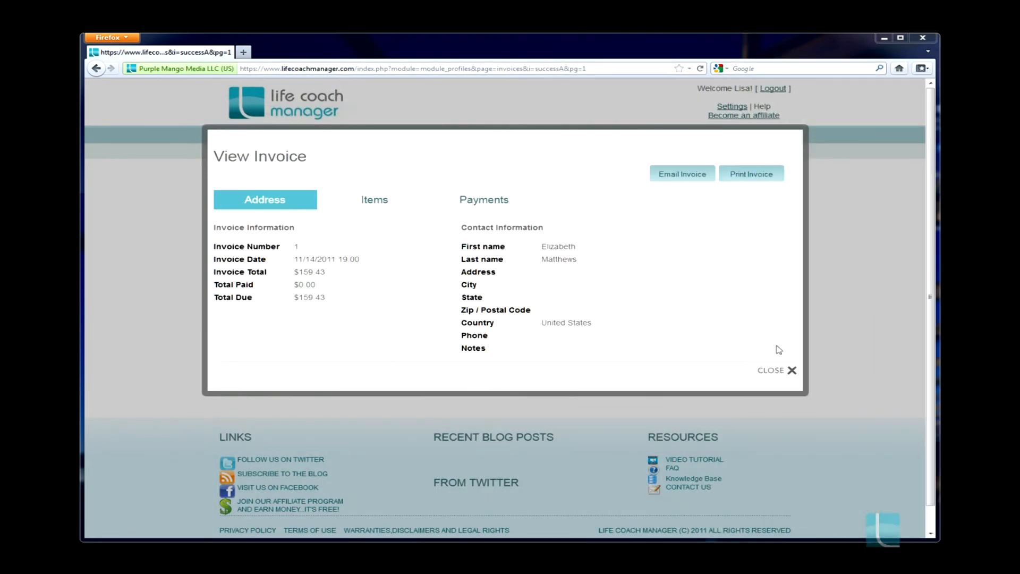
Close the invoice view, open the coach's public website and select its web address
{"action": "left_click", "coordinate": [774, 372]}
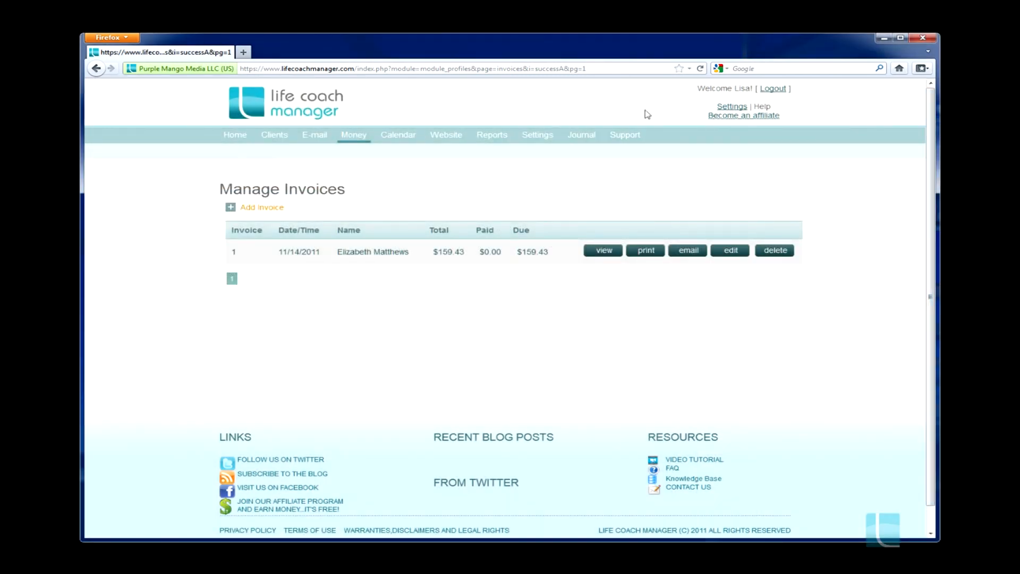
{"action": "left_click", "coordinate": [450, 139]}
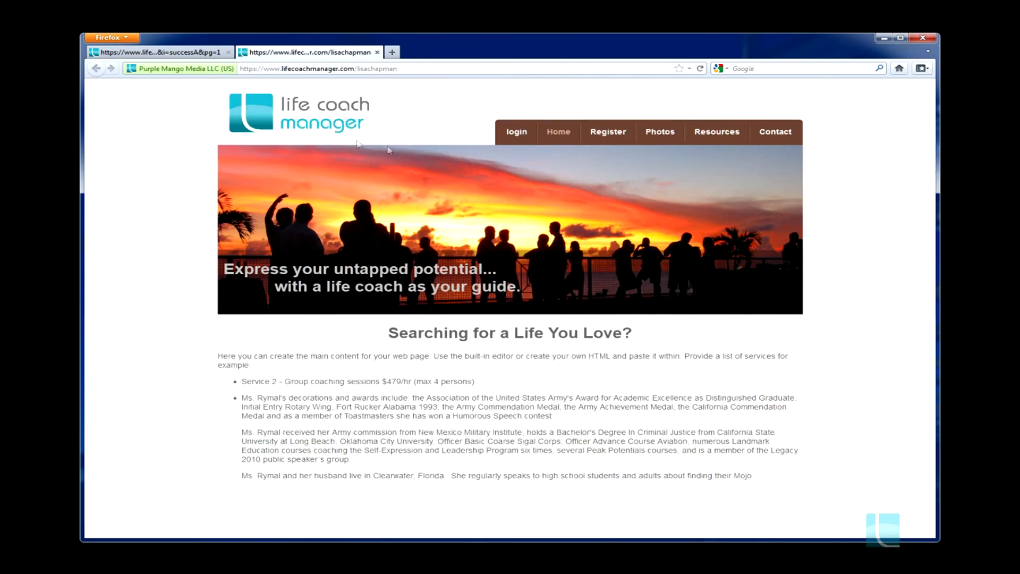
{"action": "left_click_drag", "start_coordinate": [401, 69], "coordinate": [241, 71]}
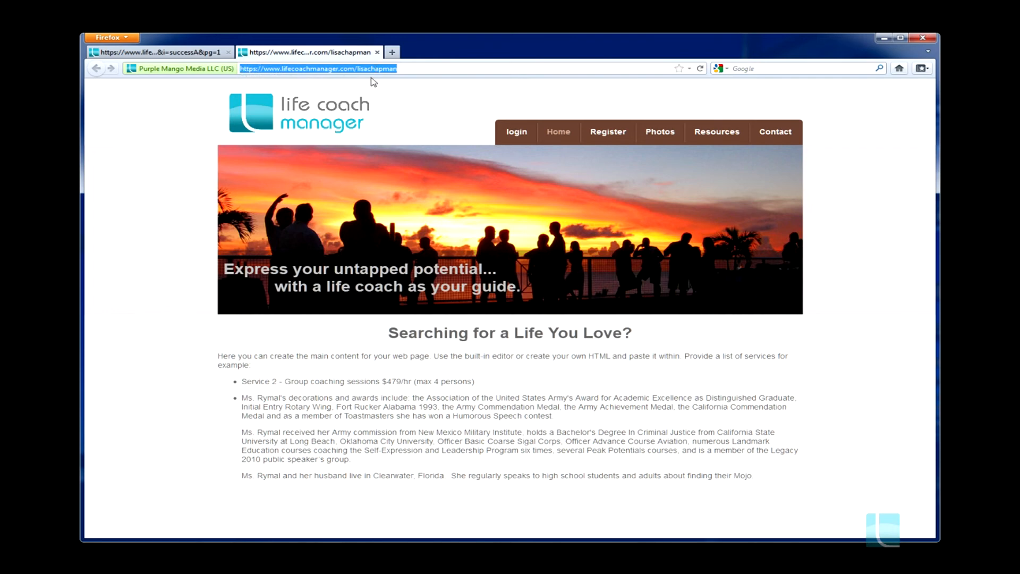
Log in to the client account on the coach's website and show the calendar in Day view
{"action": "left_click", "coordinate": [516, 132]}
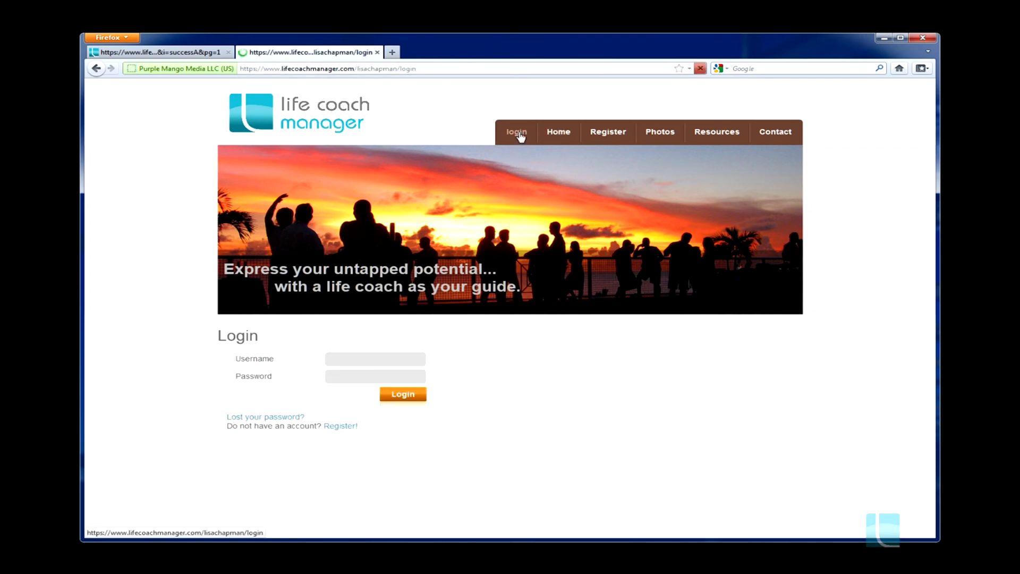
{"action": "left_click", "coordinate": [403, 394]}
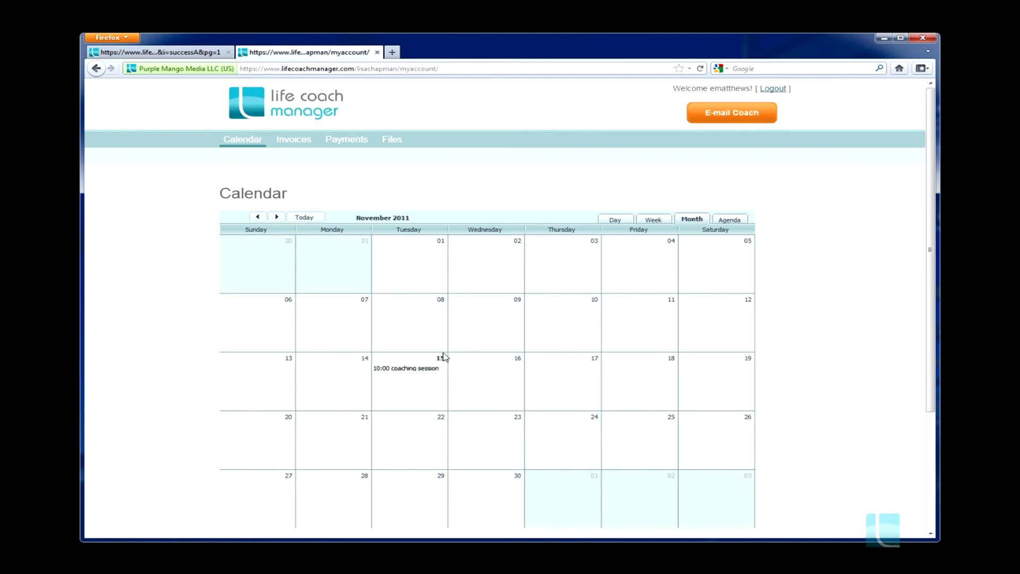
{"action": "left_click", "coordinate": [617, 222]}
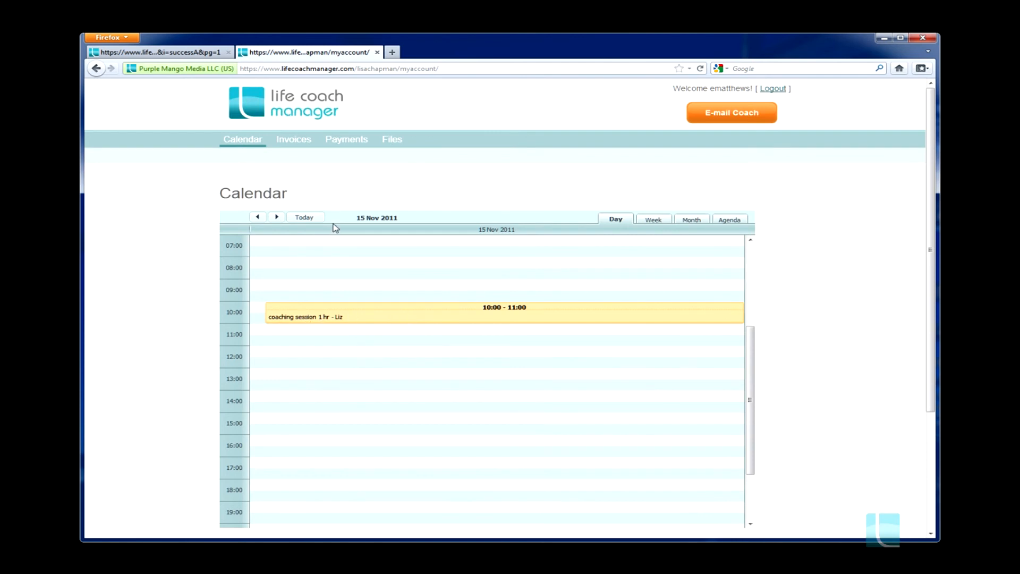
View the client's invoice in the client account, open its print version and close both
{"action": "left_click", "coordinate": [293, 141]}
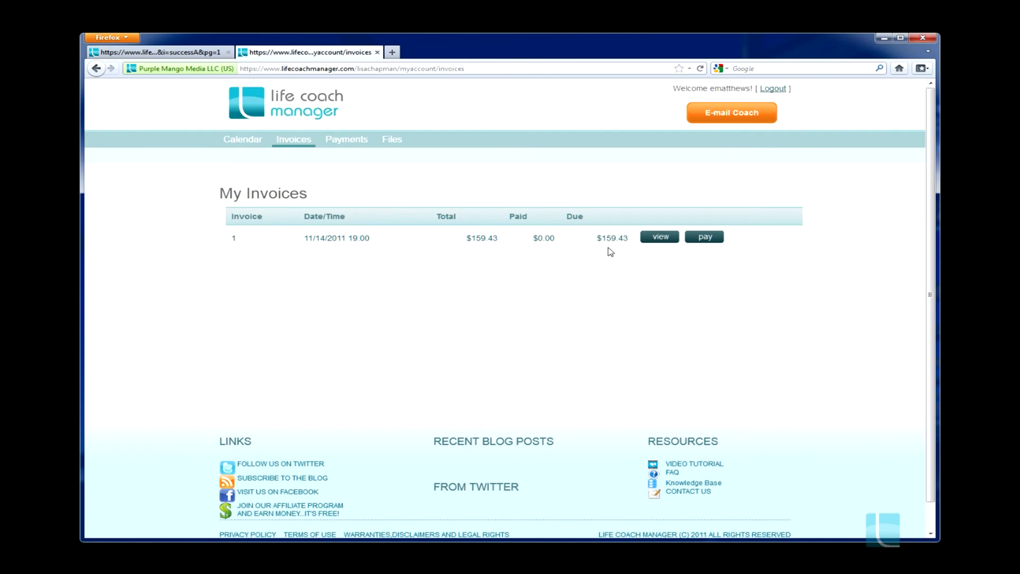
{"action": "left_click", "coordinate": [661, 237]}
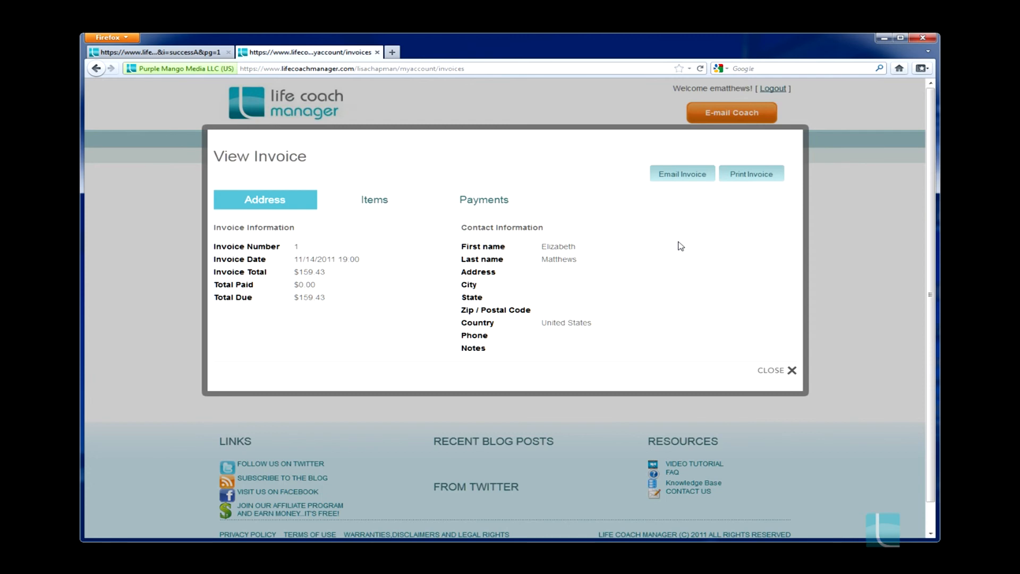
{"action": "left_click", "coordinate": [748, 179]}
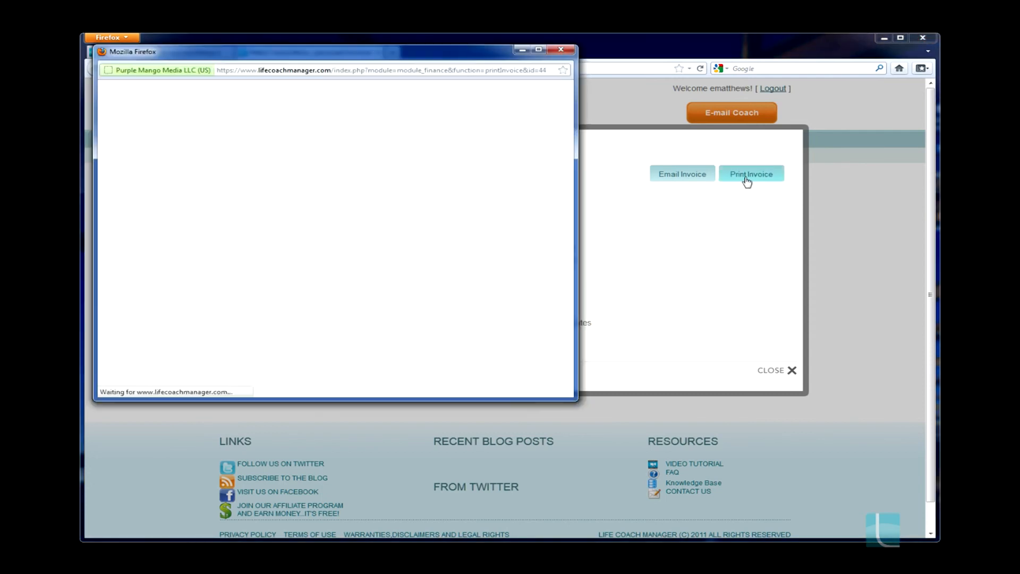
{"action": "left_click", "coordinate": [561, 50]}
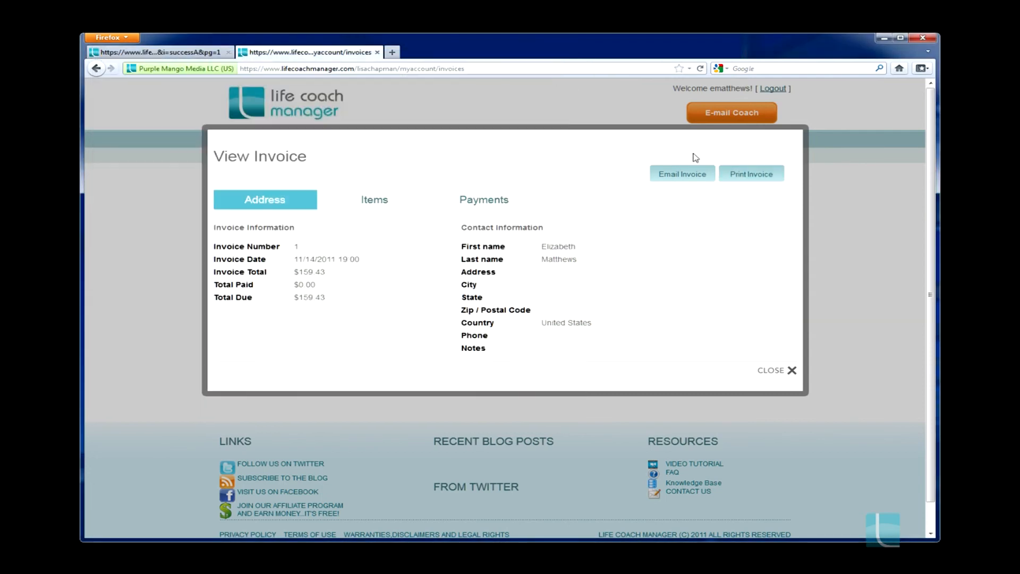
{"action": "left_click", "coordinate": [777, 372]}
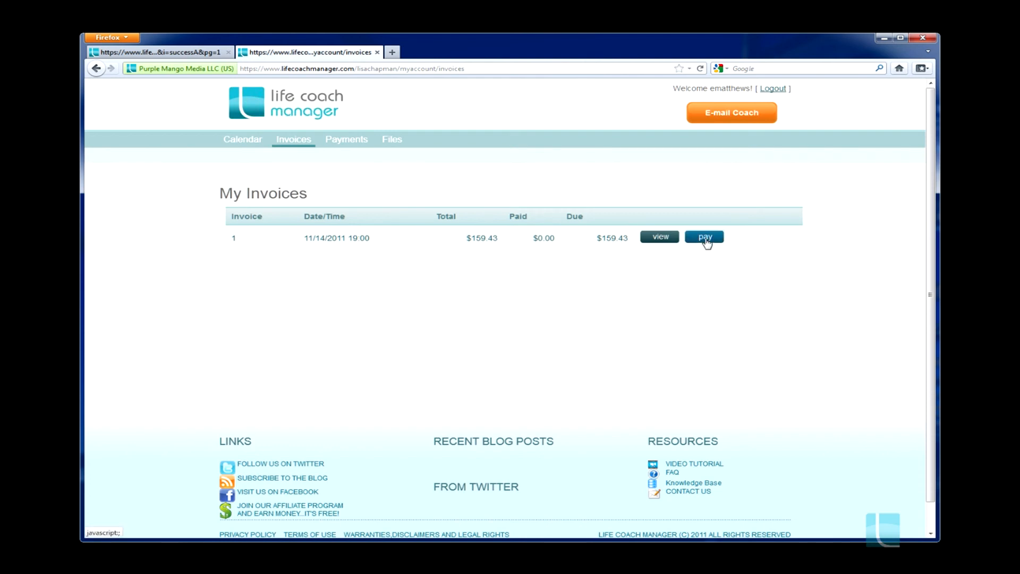
Submit the client's invoice payment of 159.43 with Paypal and log out of the client account
{"action": "left_click", "coordinate": [706, 242]}
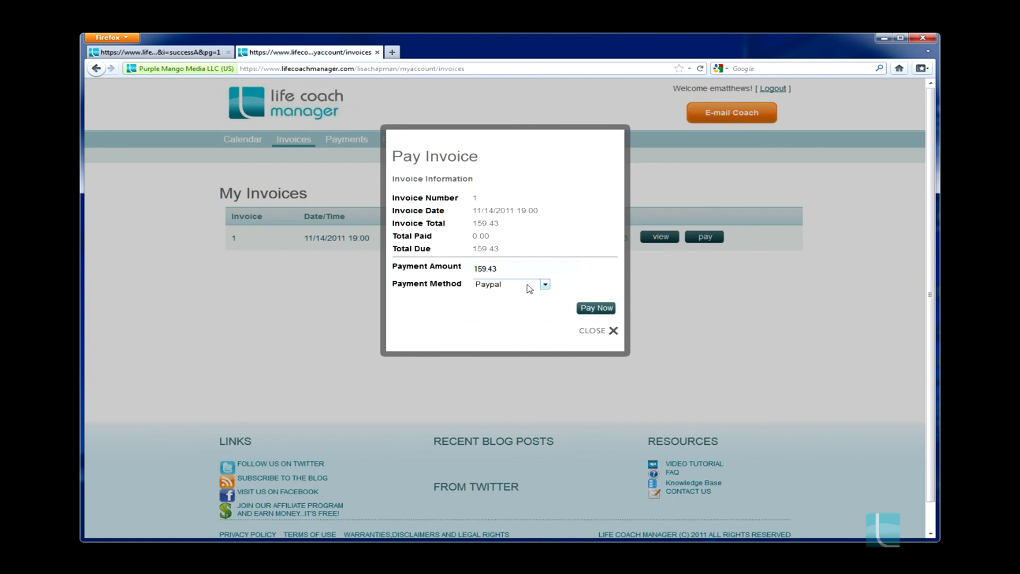
{"action": "left_click", "coordinate": [545, 286]}
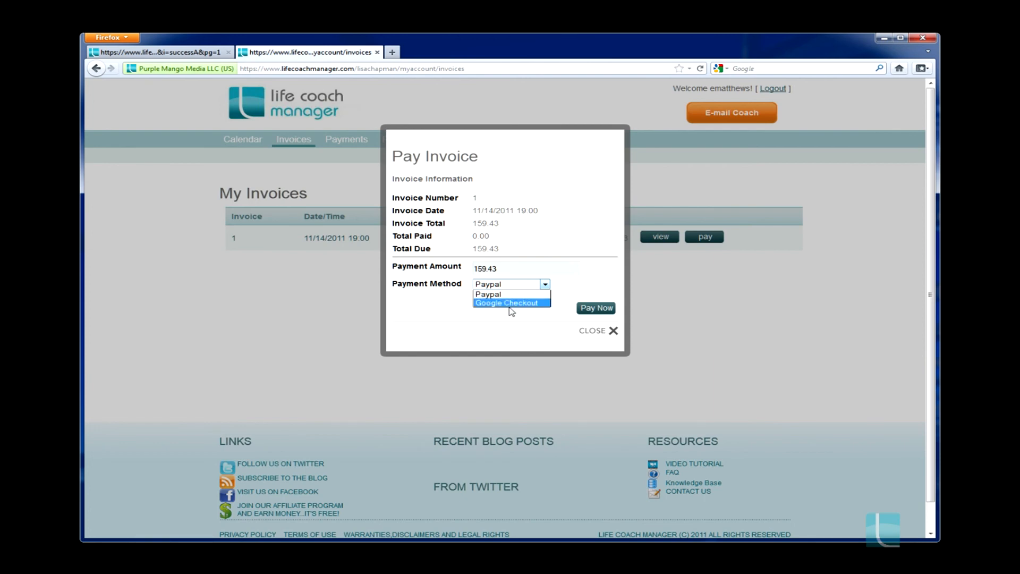
{"action": "left_click", "coordinate": [594, 278]}
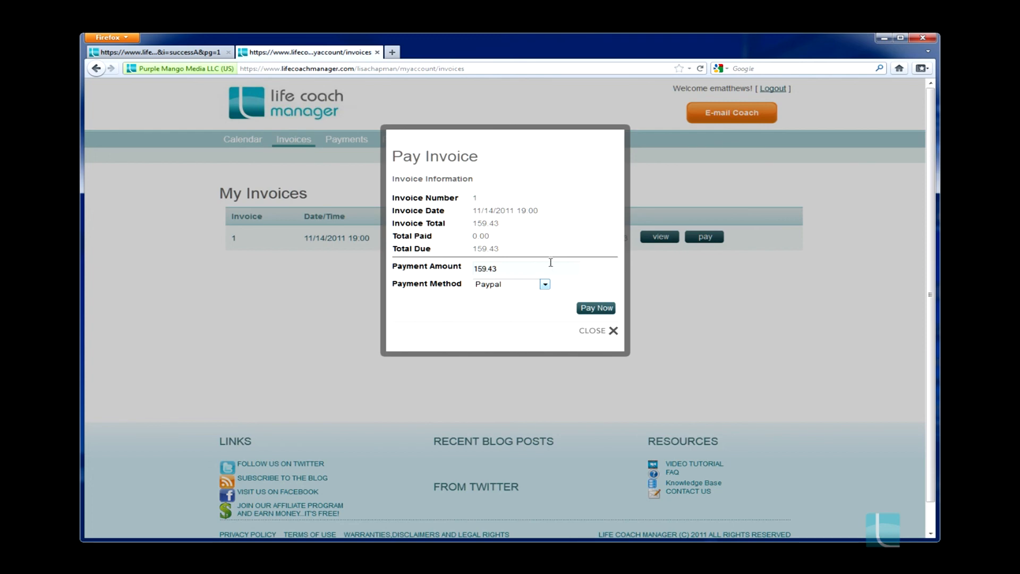
{"action": "left_click", "coordinate": [604, 310]}
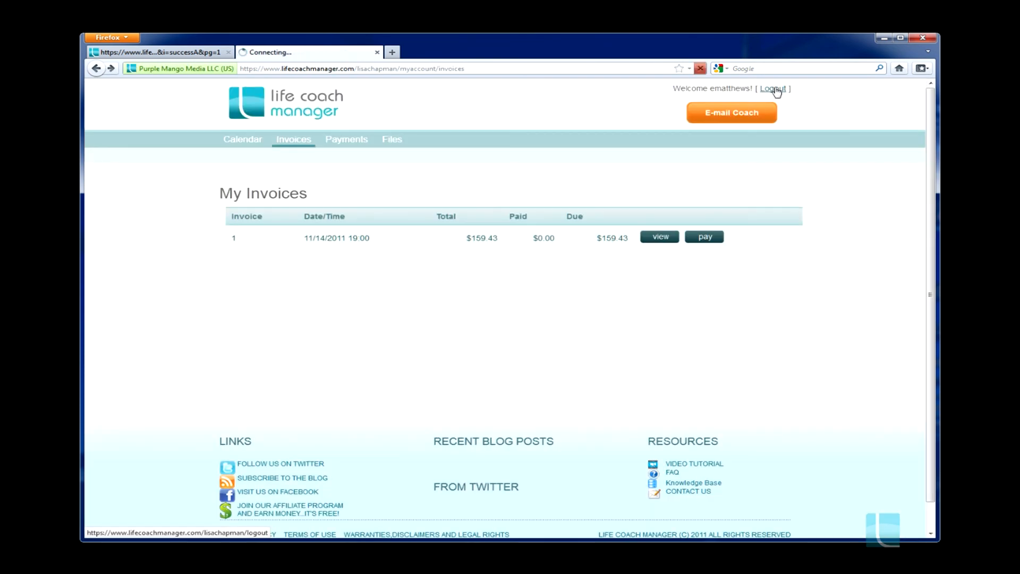
{"action": "left_click", "coordinate": [775, 89]}
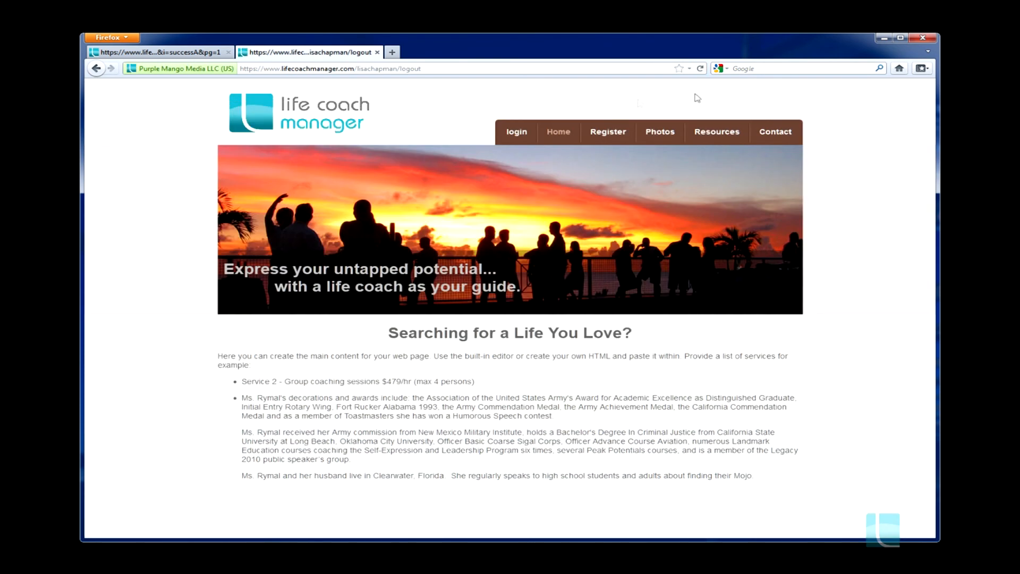